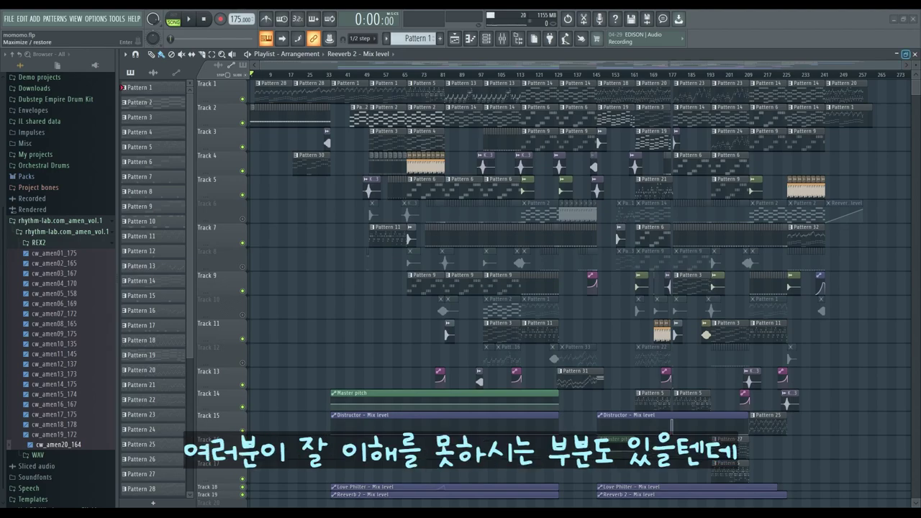
# Step: Play the song from the start and examine the intro clips on Tracks 1 to 4 up to bar 35
pyautogui.scroll(3, 503, 176)
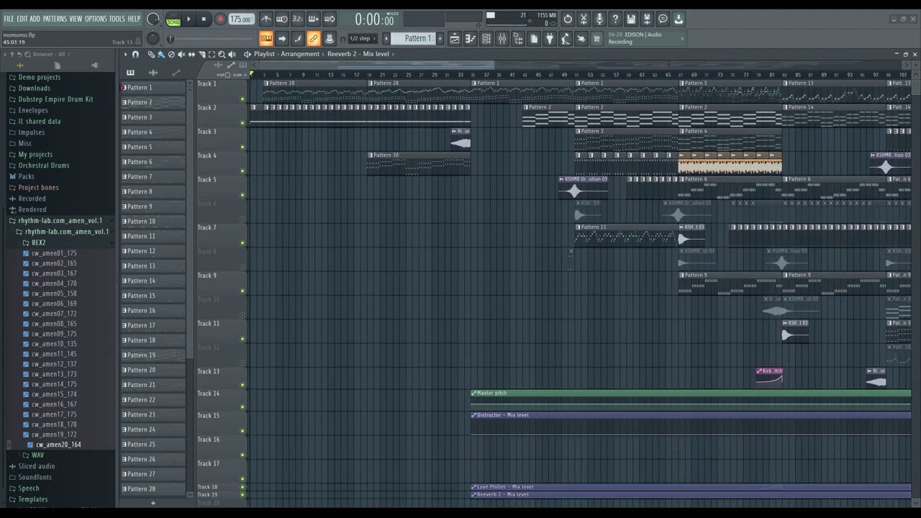
pyautogui.moveTo(494, 65); pyautogui.dragTo(418, 75)
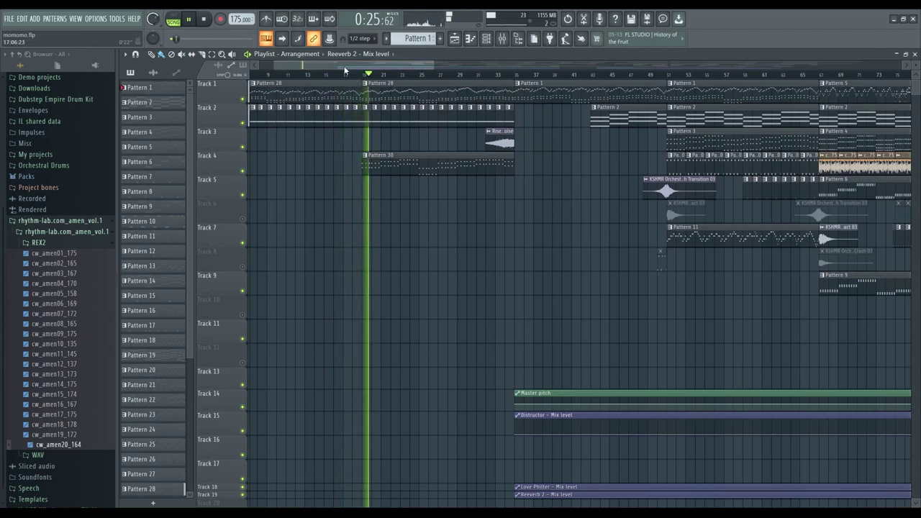
pyautogui.hscroll(1, 411, 99)
pyautogui.scroll(2, 403, 90)
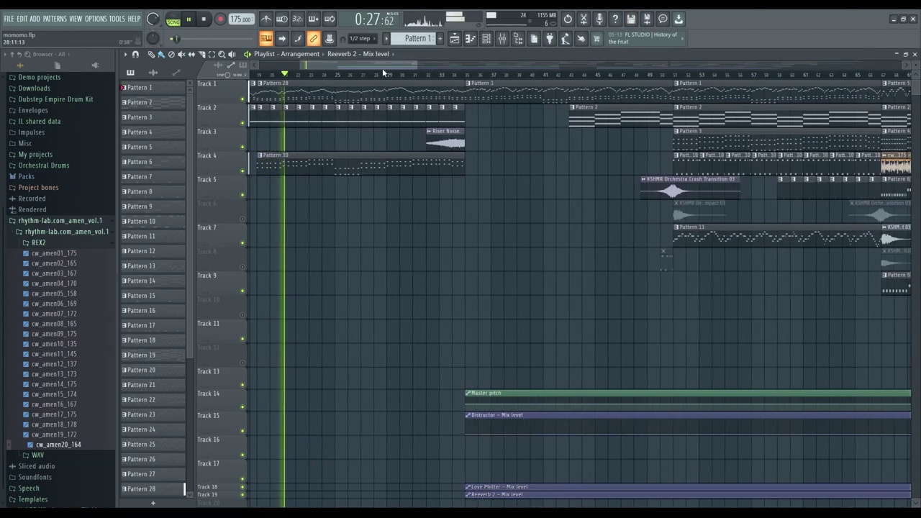
pyautogui.hscroll(-1, 386, 76)
pyautogui.keyDown('ctrl'); pyautogui.click(369, 166); pyautogui.keyUp('ctrl')
pyautogui.keyDown('ctrl'); pyautogui.click(412, 463); pyautogui.keyUp('ctrl')
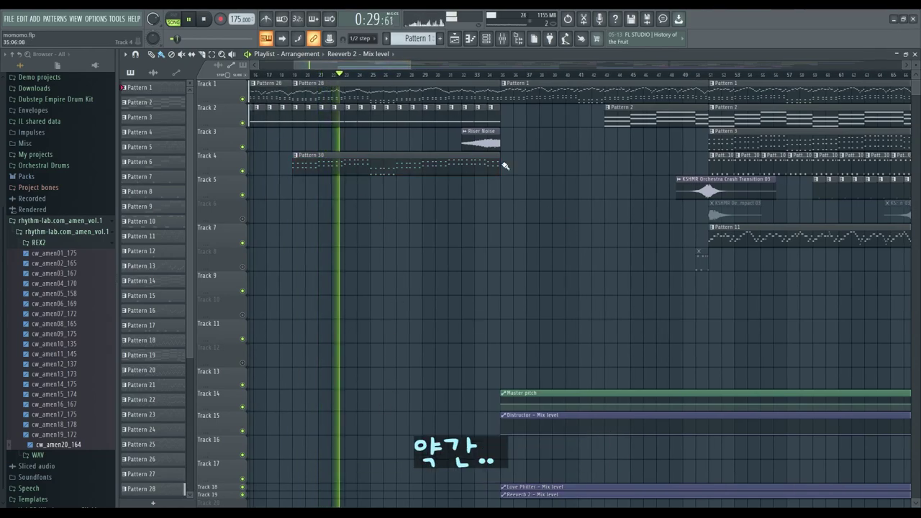
pyautogui.keyDown('ctrl'); pyautogui.click(447, 164); pyautogui.keyUp('ctrl')
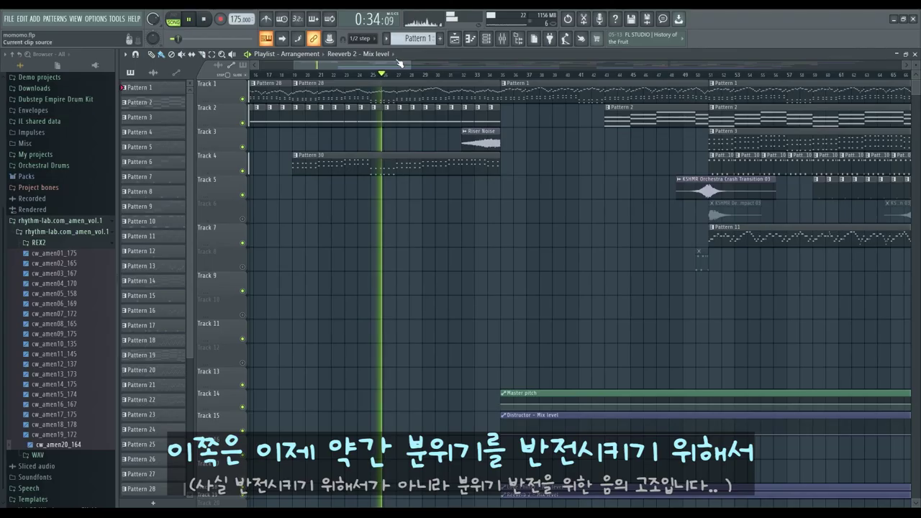
pyautogui.moveTo(474, 15); pyautogui.dragTo(494, 15)
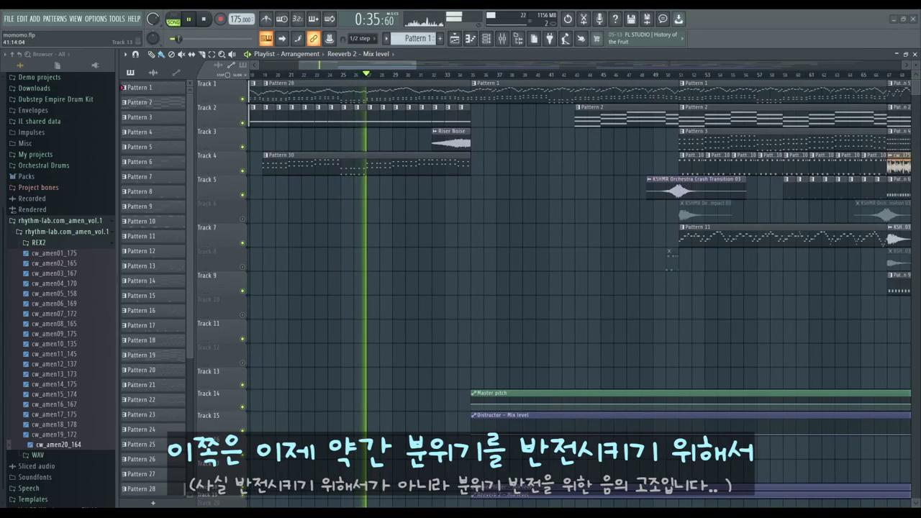
# Step: Open the Pattern 30 clip on Track 4 and view its steps in the channel rack
pyautogui.doubleClick(379, 157)
pyautogui.scroll(-4, 586, 353)
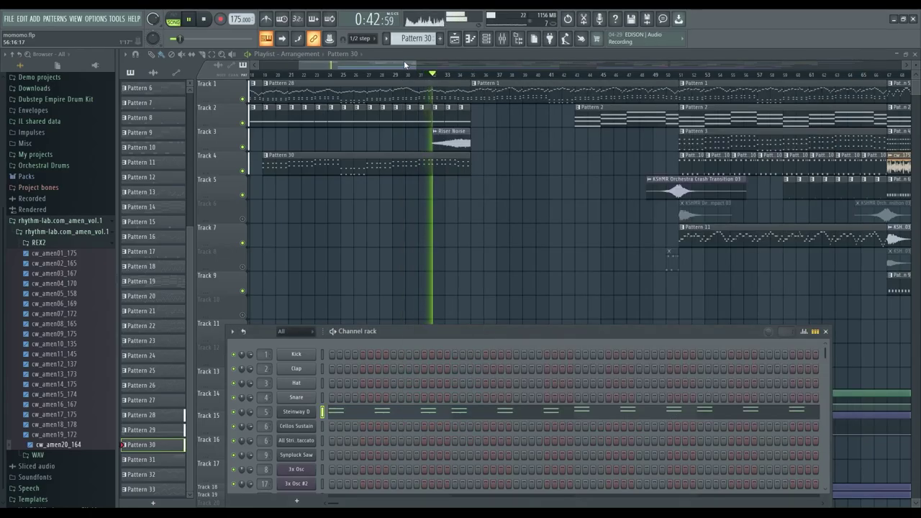
pyautogui.moveTo(405, 65); pyautogui.dragTo(408, 65)
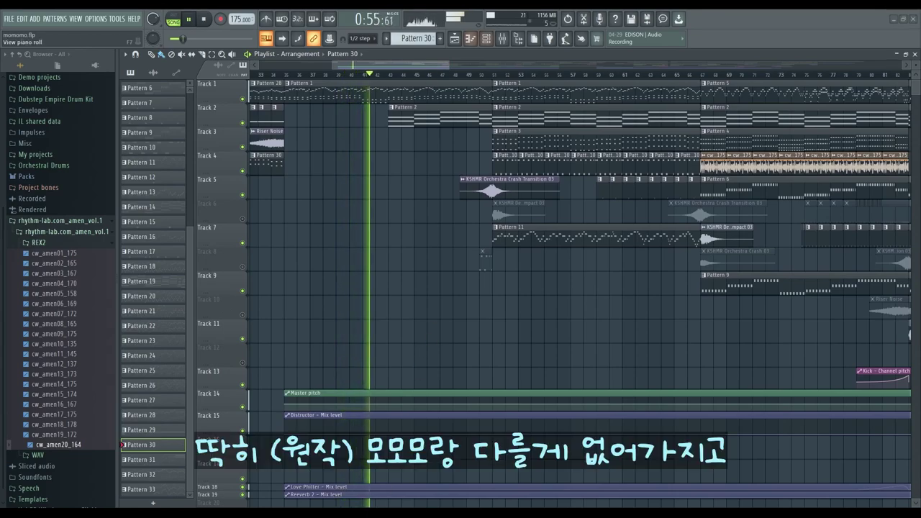
# Step: Unmute Tracks 6, 8, 10 and 12 in the playlist
pyautogui.scroll(3, 400, 153)
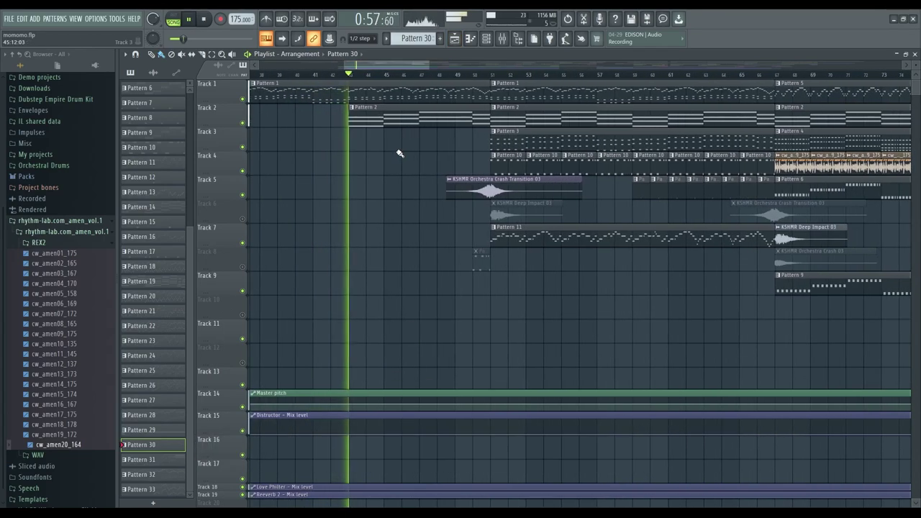
pyautogui.click(244, 268)
pyautogui.click(243, 218)
pyautogui.scroll(-3, 247, 301)
pyautogui.click(243, 291)
pyautogui.scroll(3, 316, 245)
# Step: Follow the playback through bars 51 to 67, examining the Pattern 3, Pattern 10 and Pattern 11 clips
pyautogui.moveTo(404, 60); pyautogui.dragTo(435, 63)
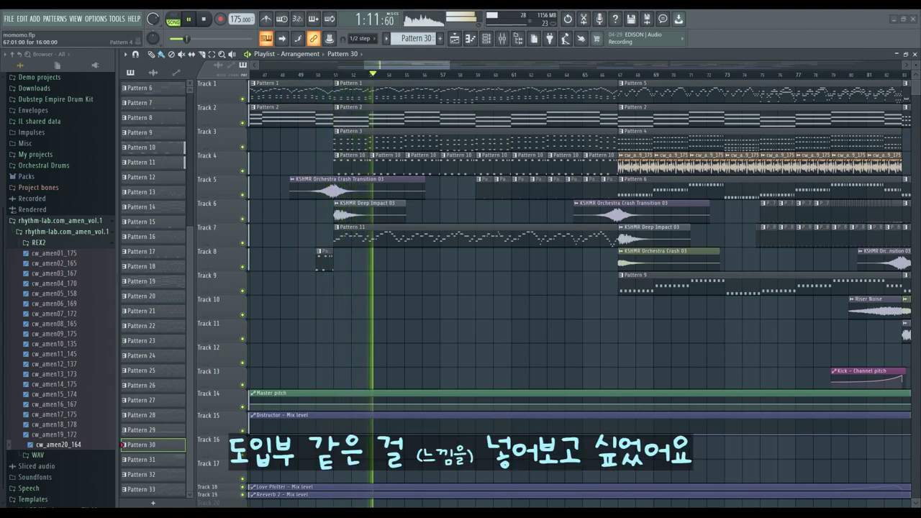
pyautogui.moveTo(426, 65); pyautogui.dragTo(431, 65)
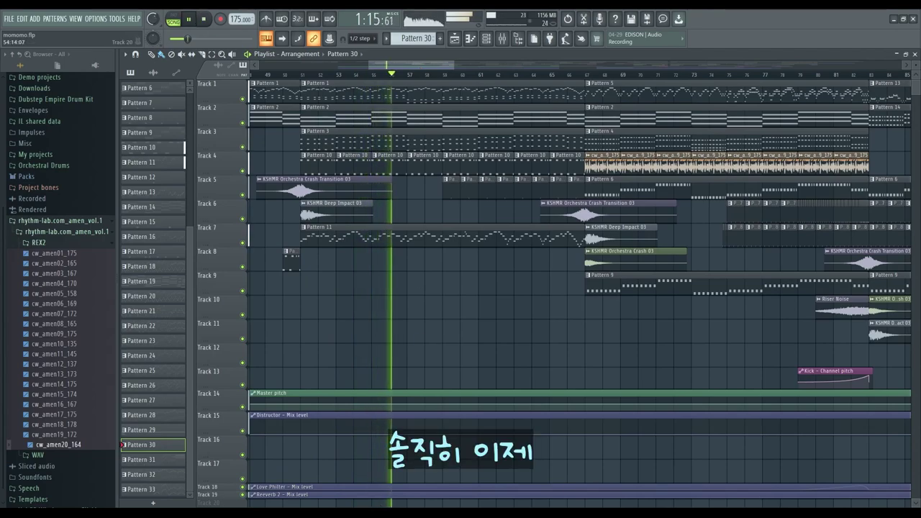
pyautogui.moveTo(423, 64); pyautogui.dragTo(428, 65)
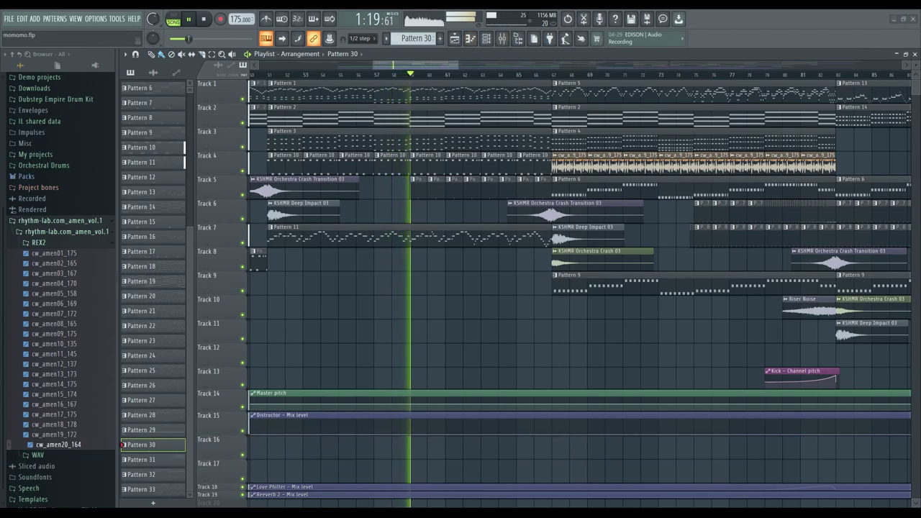
pyautogui.hscroll(3, 444, 70)
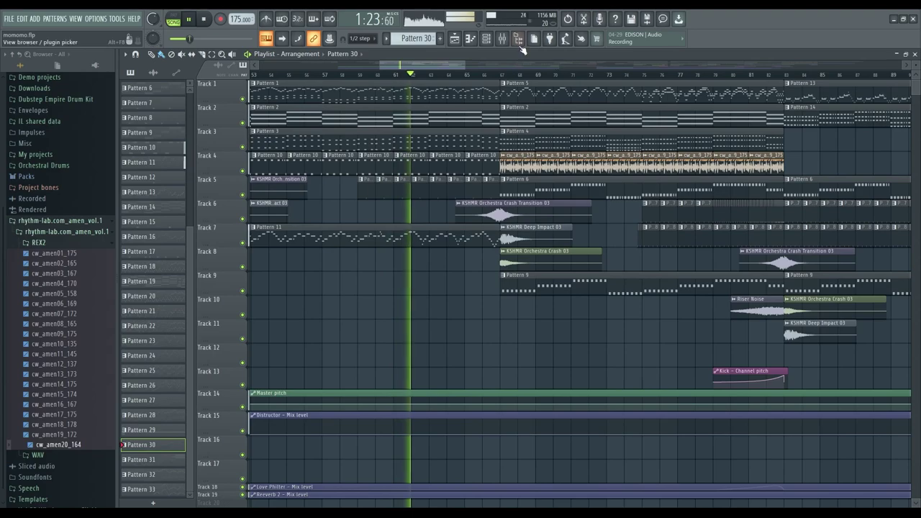
pyautogui.hscroll(3, 454, 66)
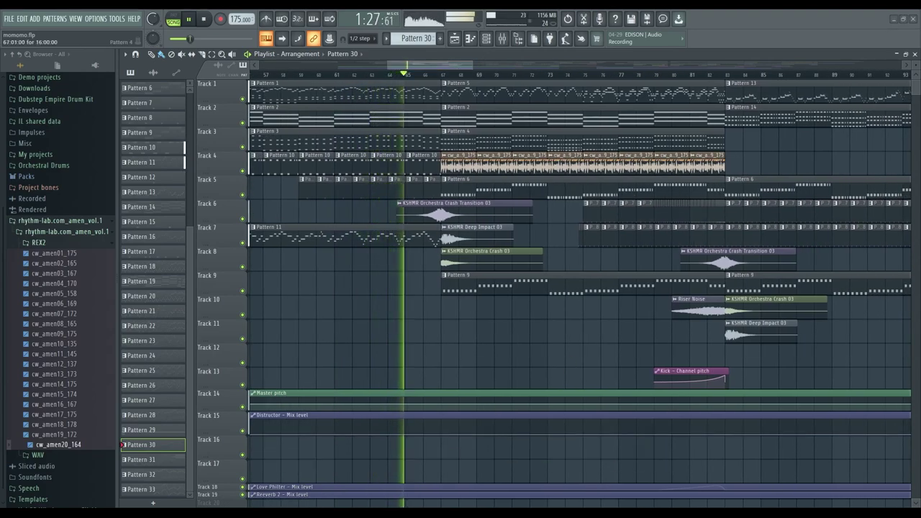
pyautogui.hscroll(3, 460, 68)
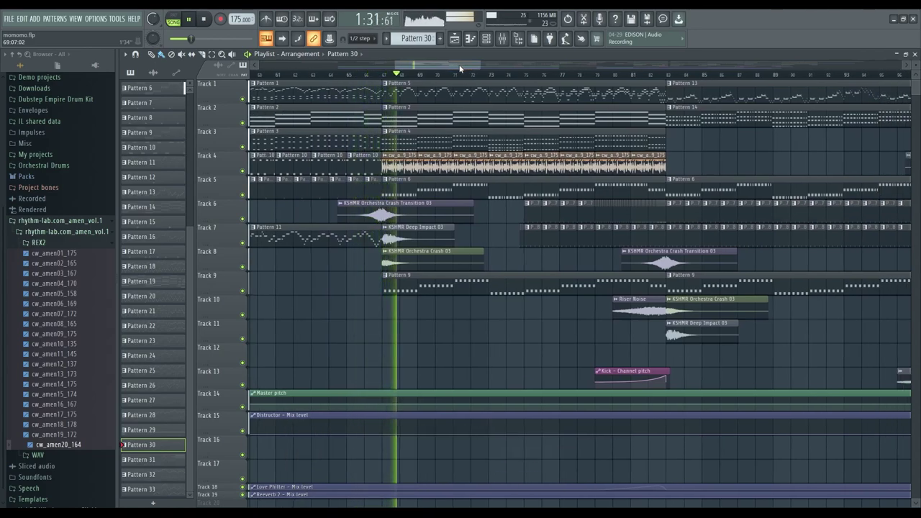
# Step: Follow the playback from bar 67 to about bar 104, examining the drum loop, Pattern 6 and Pattern 9 clips and the layers added after them
pyautogui.moveTo(460, 68); pyautogui.dragTo(466, 69)
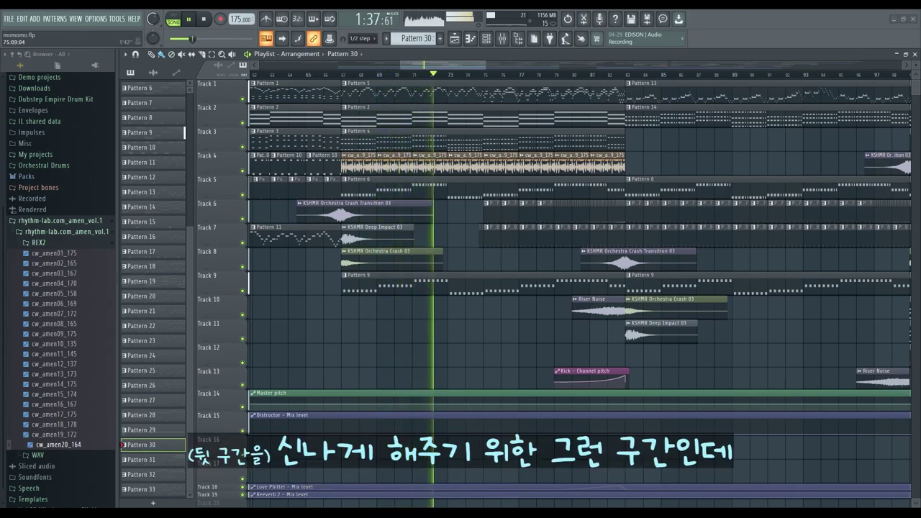
pyautogui.moveTo(458, 69); pyautogui.dragTo(464, 70)
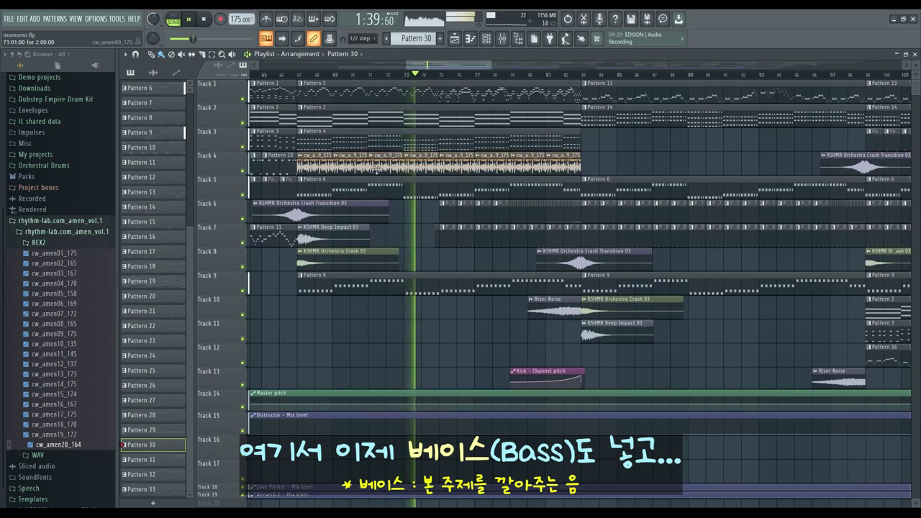
pyautogui.moveTo(469, 66); pyautogui.dragTo(483, 73)
pyautogui.scroll(-1, 513, 331)
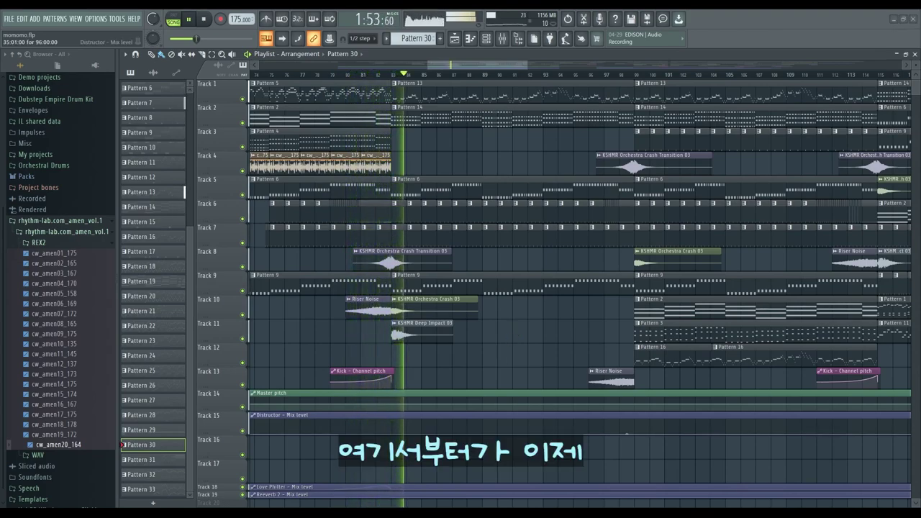
pyautogui.moveTo(500, 66); pyautogui.dragTo(506, 67)
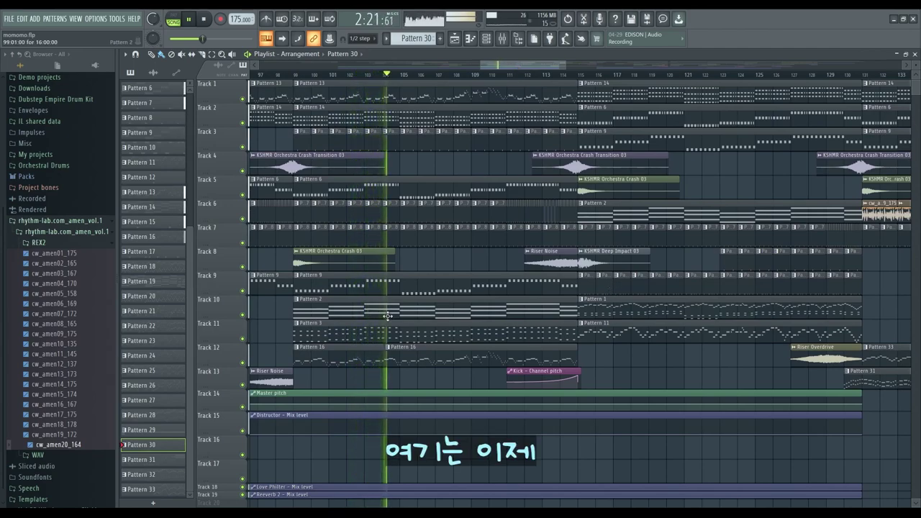
# Step: Select and deselect the Pattern 2 clip on Track 10 between bars 99 and 115 to point it out
pyautogui.click(577, 303)
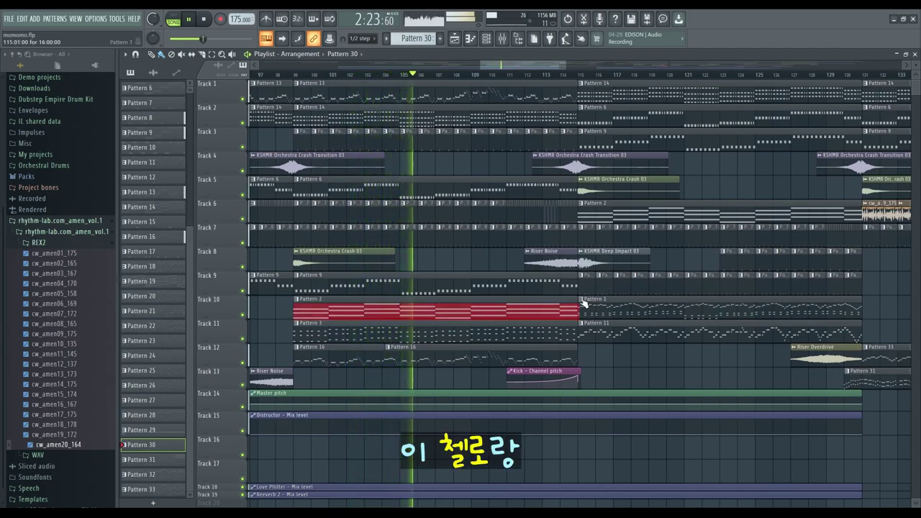
pyautogui.click(586, 299)
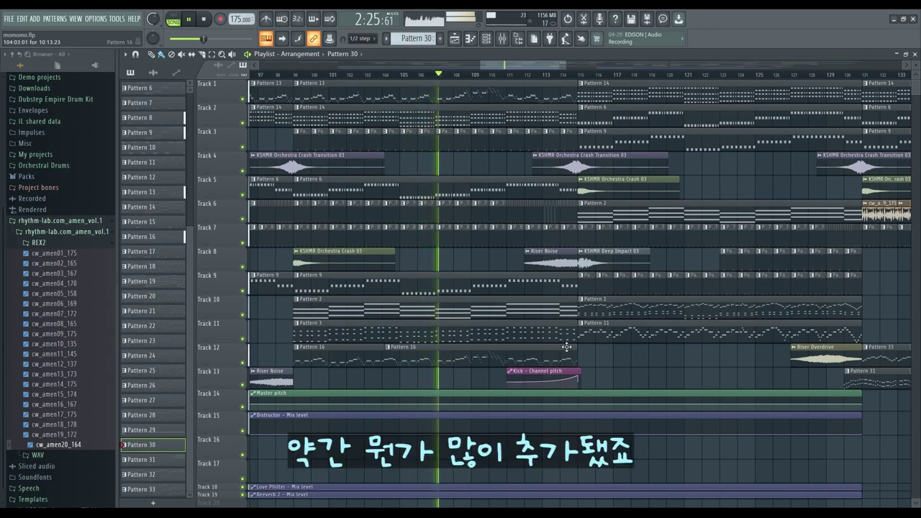
pyautogui.click(310, 303)
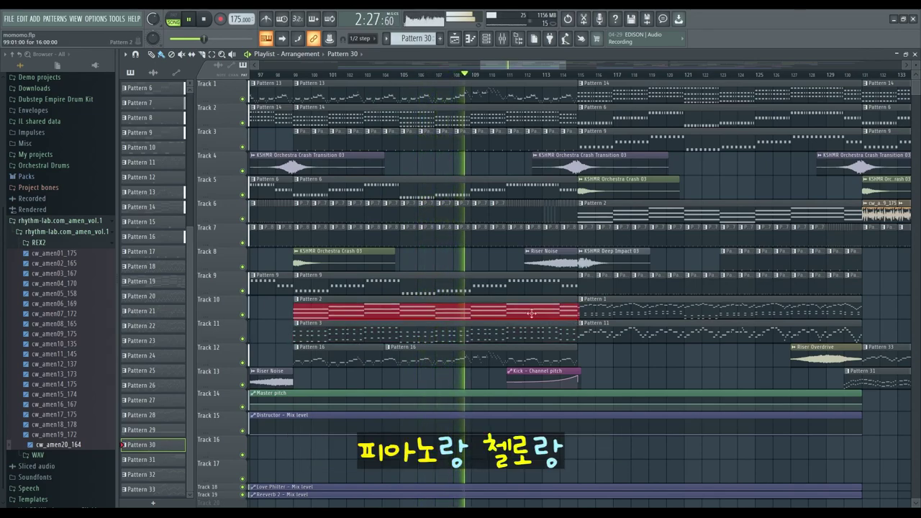
pyautogui.scroll(-3, 590, 314)
# Step: Follow the playback into bars 115 to 131 and briefly select the row of short beat clips on Track 9 there
pyautogui.moveTo(502, 64); pyautogui.dragTo(535, 65)
pyautogui.scroll(1, 482, 206)
pyautogui.scroll(1, 481, 206)
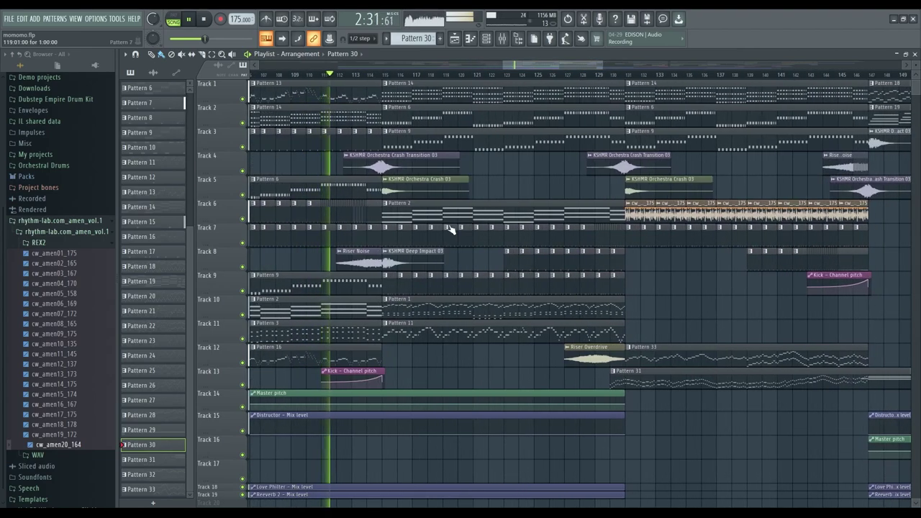
pyautogui.scroll(1, 458, 227)
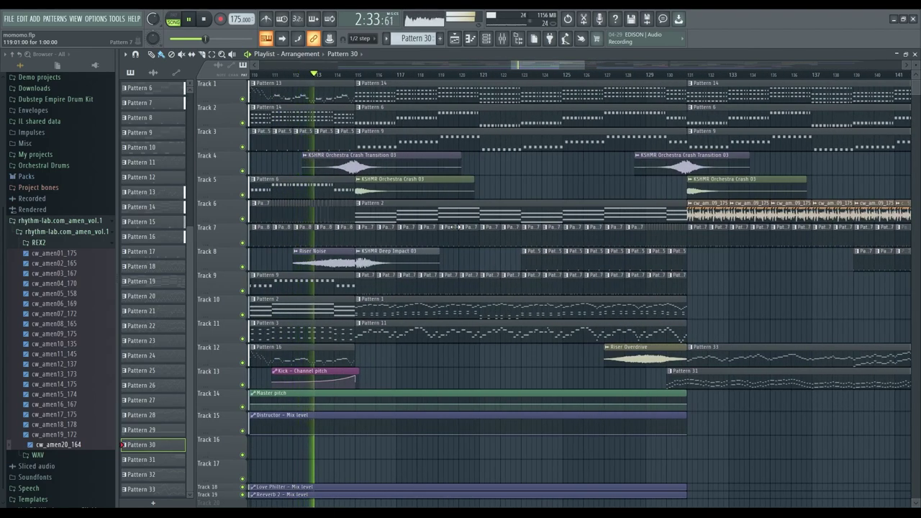
pyautogui.scroll(-1, 522, 249)
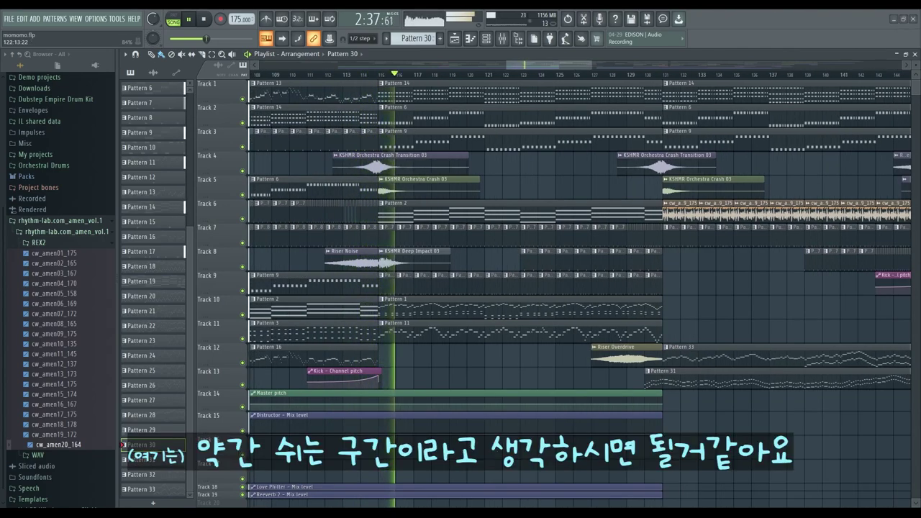
pyautogui.moveTo(543, 66); pyautogui.dragTo(547, 66)
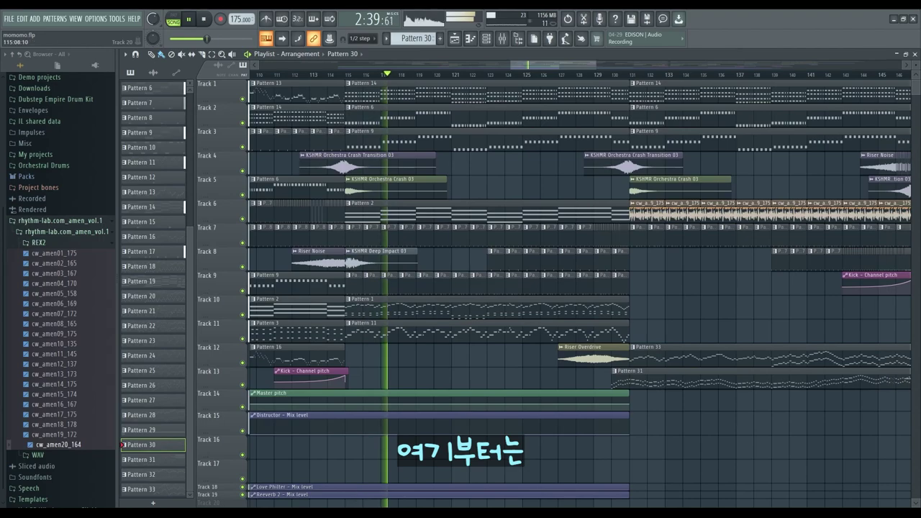
pyautogui.click(528, 290)
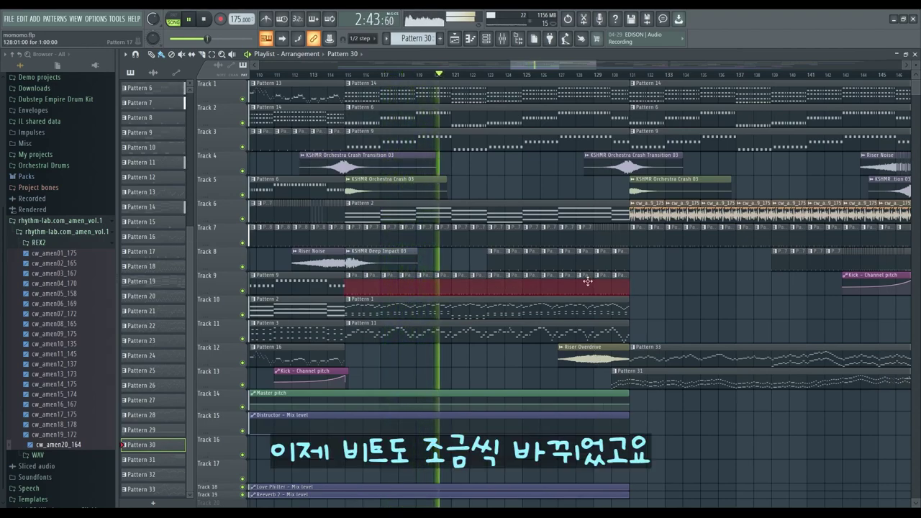
pyautogui.click(656, 283)
# Step: Follow the playback towards bar 147, examining the drum loop on Track 6 and the Pattern 33 and Pattern 31 clips
pyautogui.moveTo(579, 66); pyautogui.dragTo(585, 71)
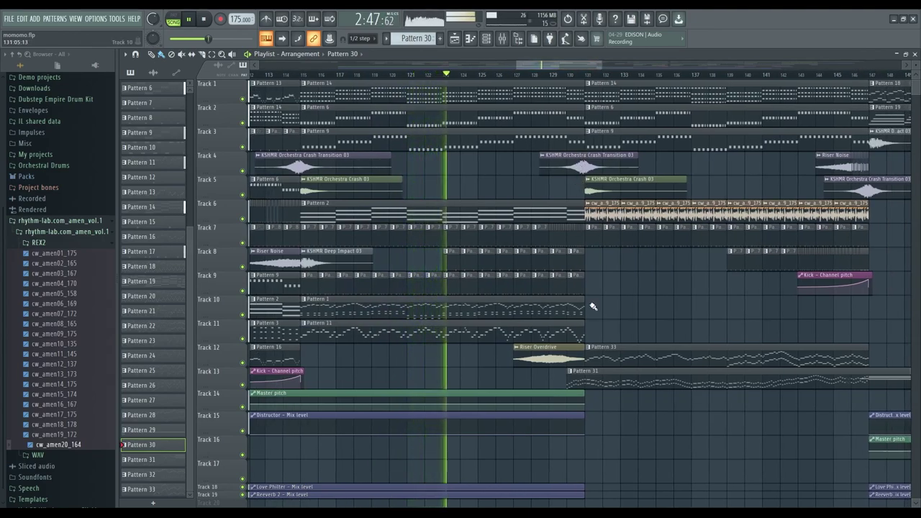
pyautogui.moveTo(570, 64); pyautogui.dragTo(582, 67)
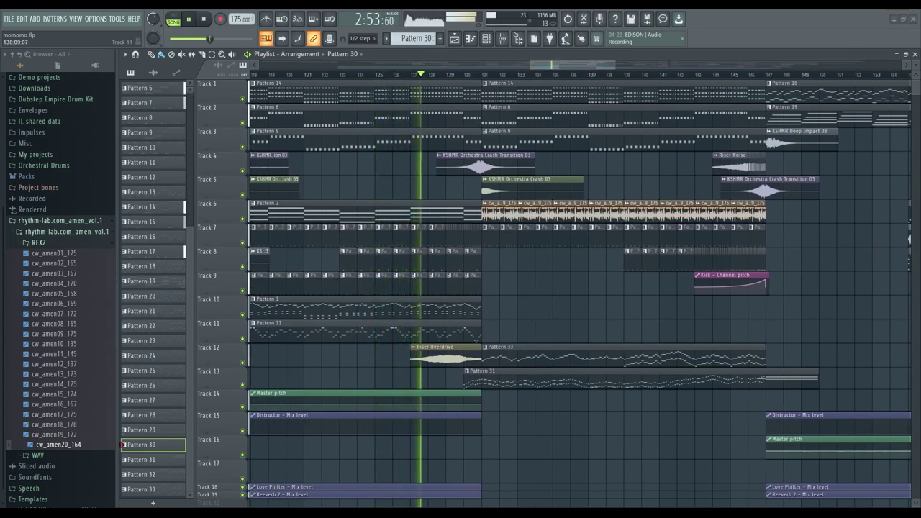
pyautogui.moveTo(554, 64); pyautogui.dragTo(558, 63)
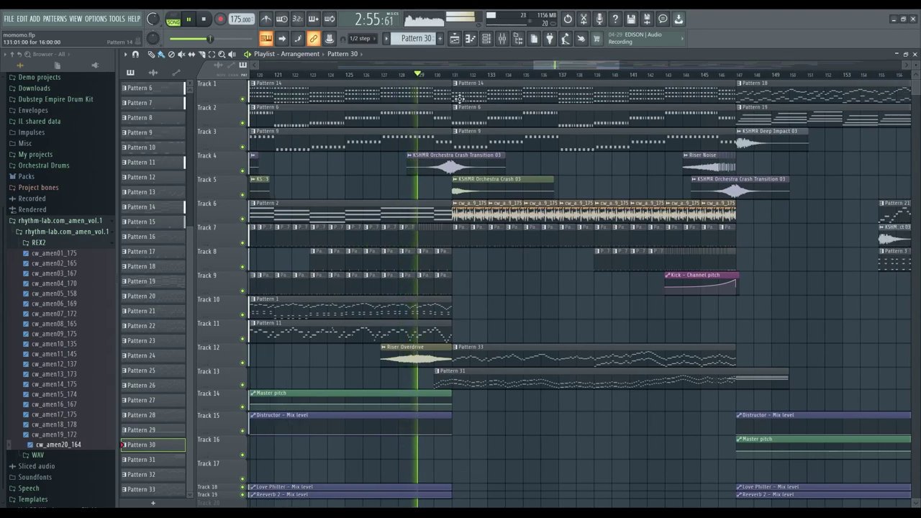
pyautogui.moveTo(573, 69); pyautogui.dragTo(584, 81)
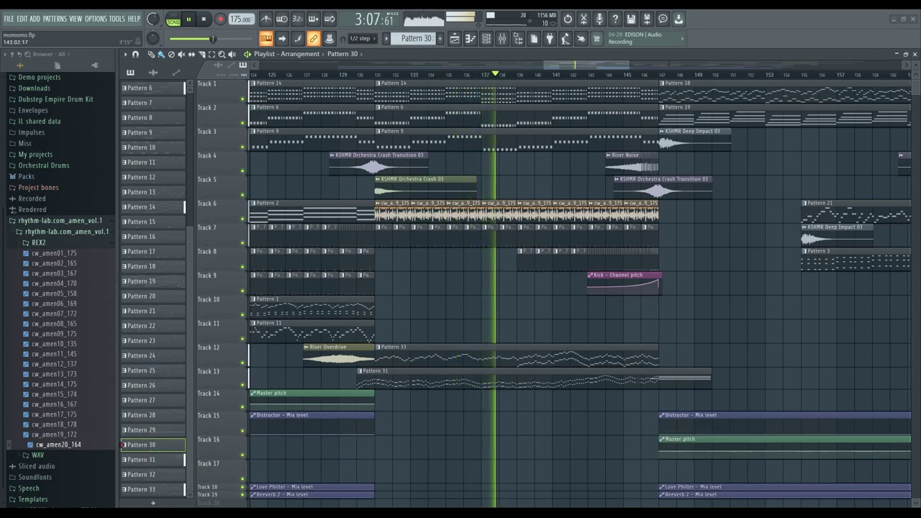
pyautogui.moveTo(593, 66); pyautogui.dragTo(599, 68)
pyautogui.scroll(1, 605, 87)
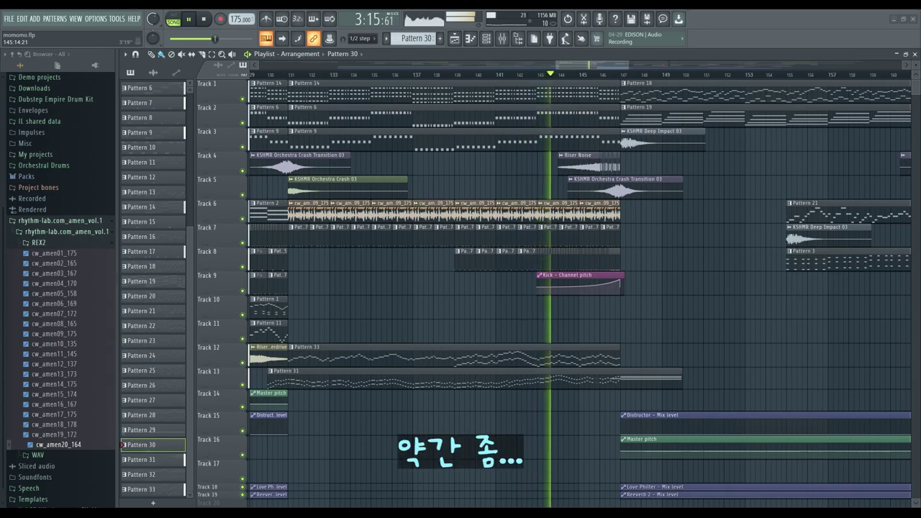
# Step: Follow the playback through bars 147 to 163 and examine the layered section that begins at bar 163
pyautogui.moveTo(598, 66); pyautogui.dragTo(602, 91)
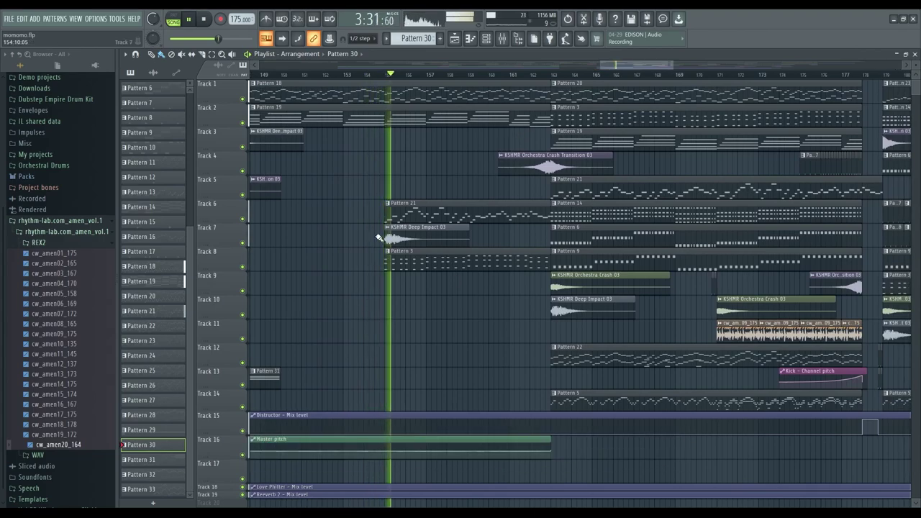
pyautogui.moveTo(658, 65); pyautogui.dragTo(672, 66)
pyautogui.scroll(-2, 622, 147)
pyautogui.scroll(-2, 620, 147)
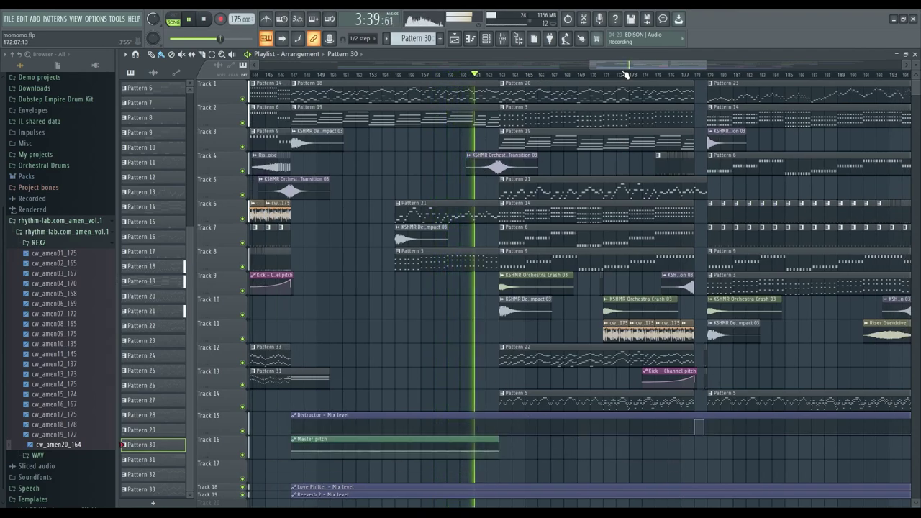
pyautogui.scroll(3, 627, 72)
pyautogui.scroll(1, 568, 180)
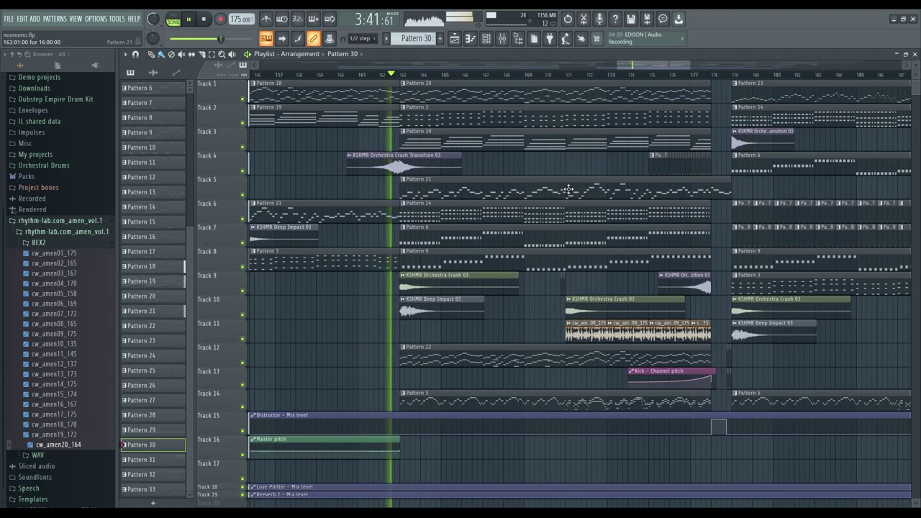
# Step: Follow the playback from bar 163 to bar 178, examining the build-up with the cw_amen09_175 loop and Kick channel pitch automation
pyautogui.moveTo(668, 66); pyautogui.dragTo(674, 68)
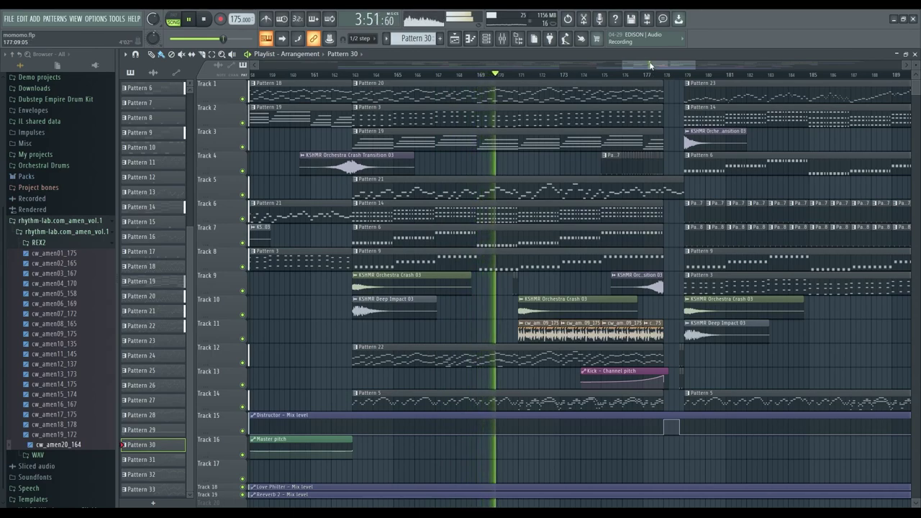
pyautogui.moveTo(652, 65); pyautogui.dragTo(664, 83)
pyautogui.scroll(1, 521, 207)
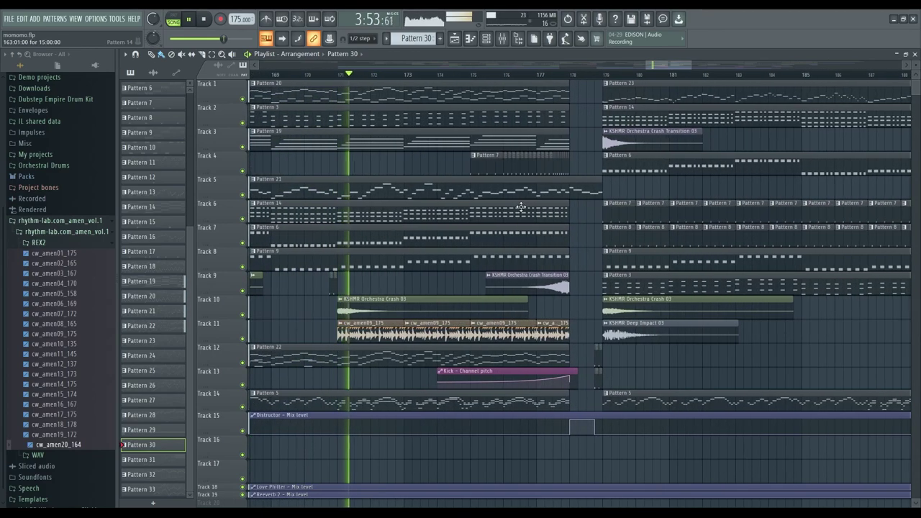
pyautogui.scroll(-2, 673, 63)
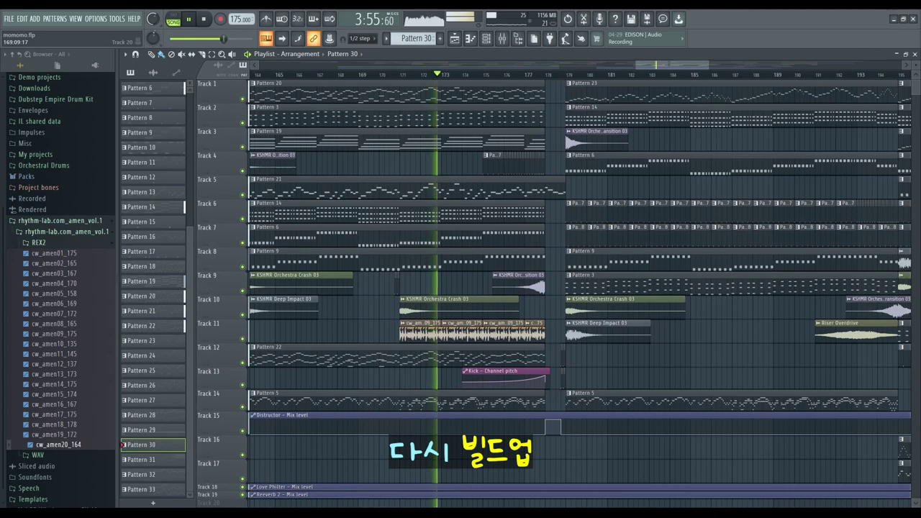
pyautogui.moveTo(681, 67); pyautogui.dragTo(689, 73)
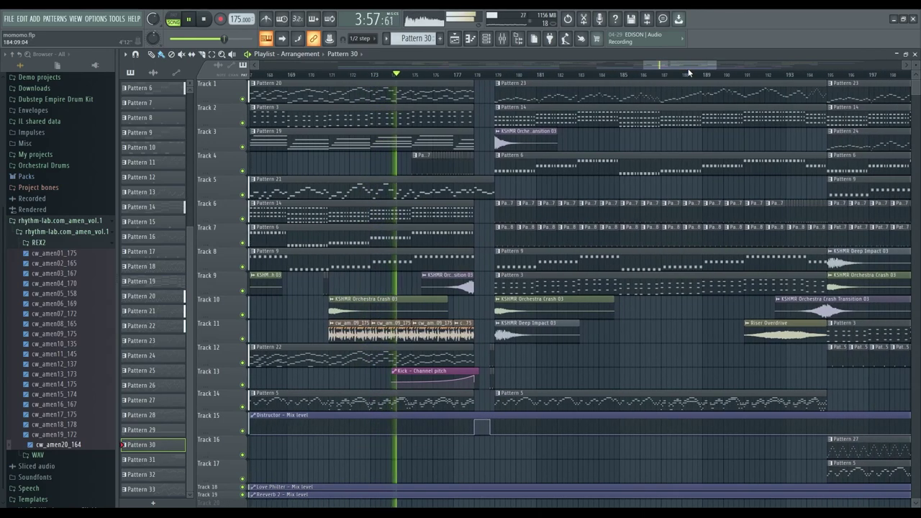
pyautogui.scroll(2, 544, 202)
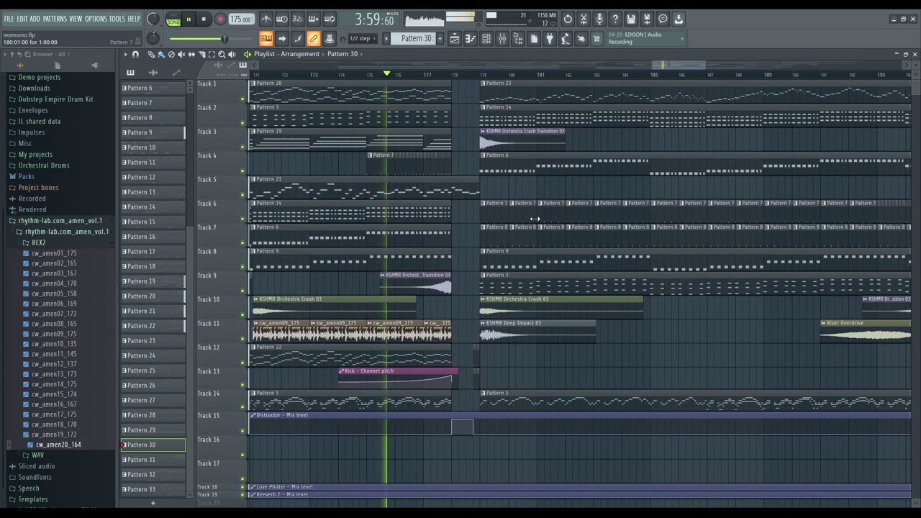
pyautogui.scroll(2, 502, 234)
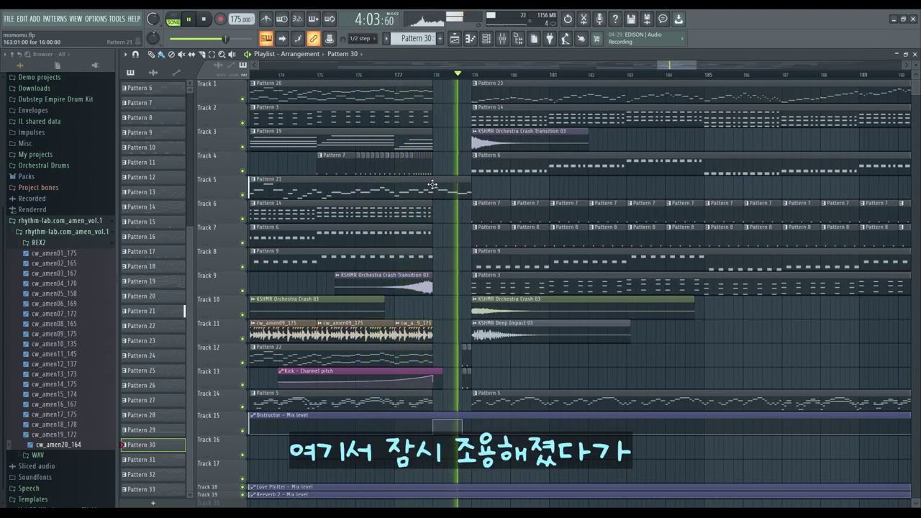
# Step: Pause playback and move the playhead around bars 178 and 179 to examine the short quiet gap
pyautogui.scroll(1, 469, 170)
pyautogui.press('space')
pyautogui.scroll(1, 424, 75)
pyautogui.click(422, 74)
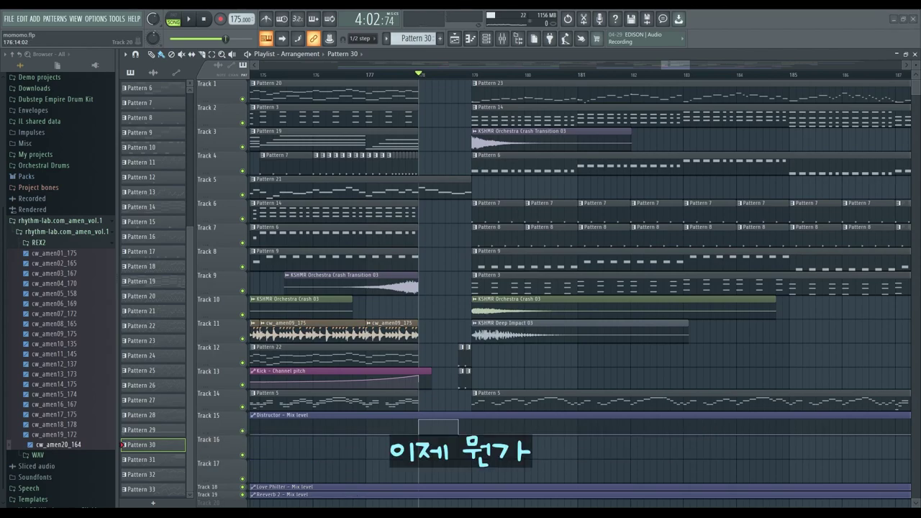
pyautogui.click(484, 74)
pyautogui.press('space')
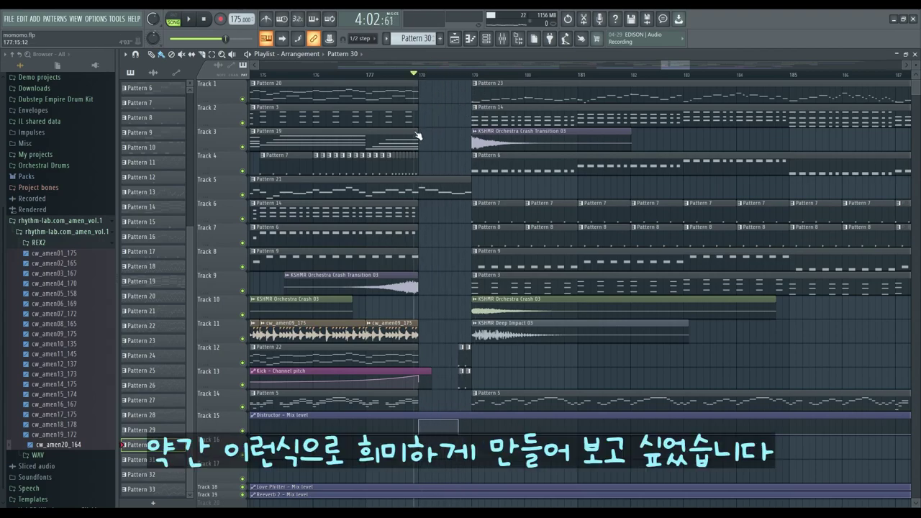
# Step: Resume playback past bar 179 and follow the section up to bar 195, examining the Pattern 5 melody on Track 14
pyautogui.press('space')
pyautogui.moveTo(670, 66); pyautogui.dragTo(731, 67)
pyautogui.scroll(-3, 629, 221)
pyautogui.scroll(-3, 581, 215)
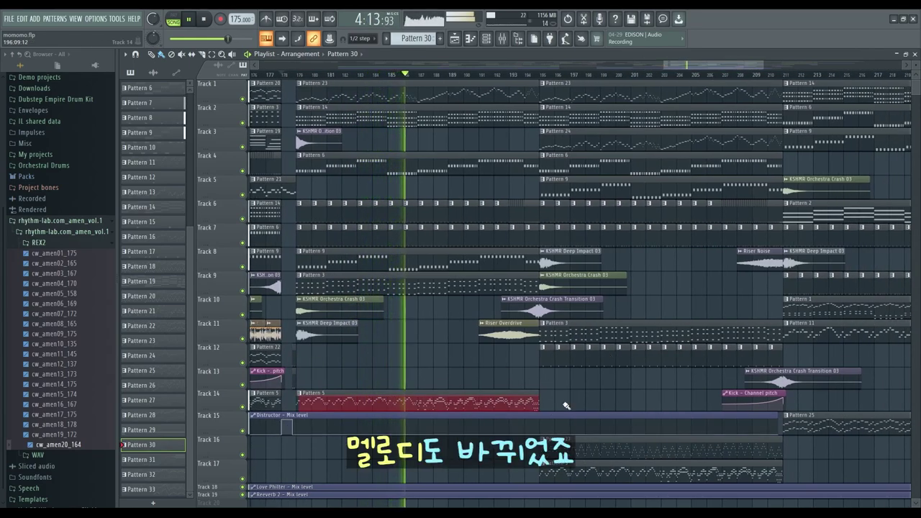
pyautogui.moveTo(725, 65); pyautogui.dragTo(745, 74)
pyautogui.scroll(-1, 750, 164)
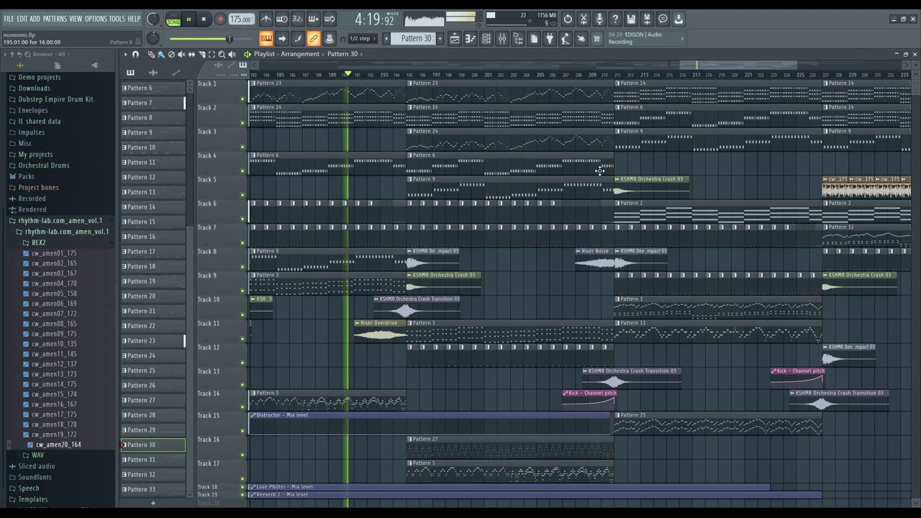
# Step: Follow the playback into the section starting at bar 195 and examine its layers from Track 1 down to Track 17
pyautogui.scroll(-1, 599, 170)
pyautogui.scroll(-1, 600, 171)
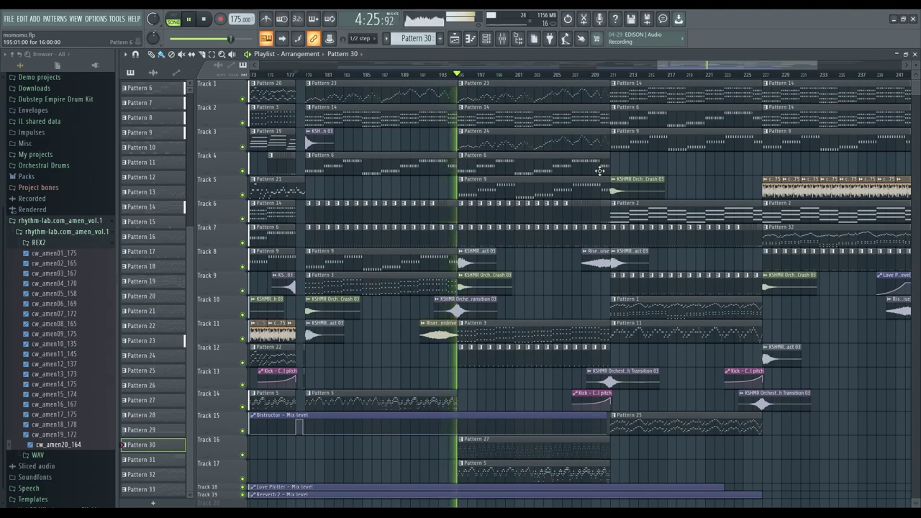
pyautogui.scroll(5, 558, 211)
pyautogui.scroll(-1, 520, 325)
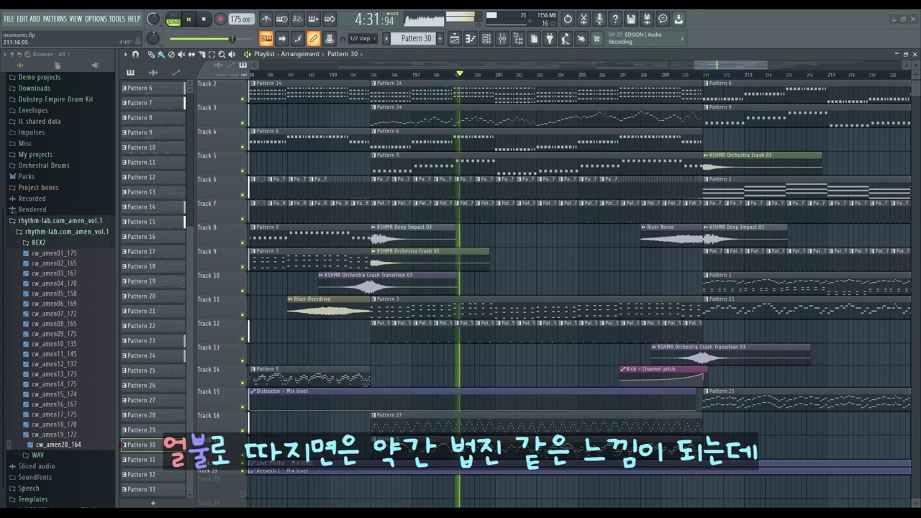
pyautogui.scroll(-1, 596, 396)
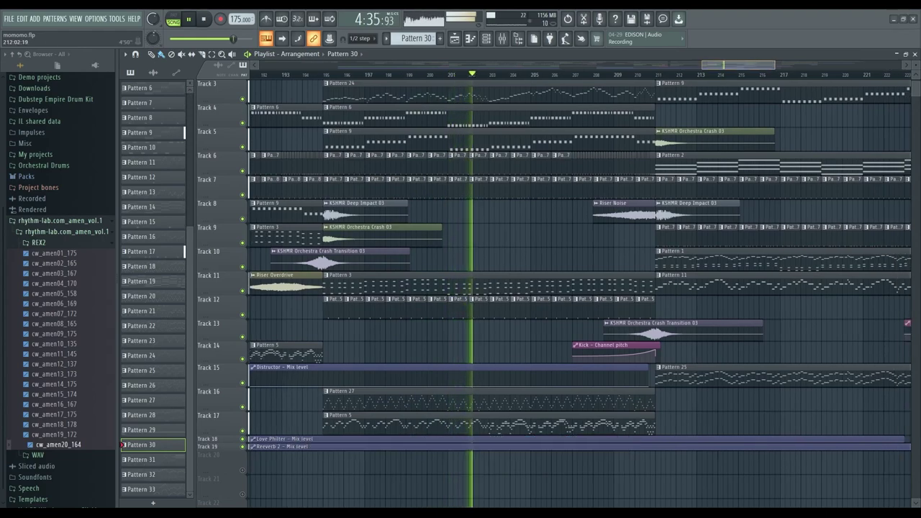
pyautogui.scroll(2, 398, 464)
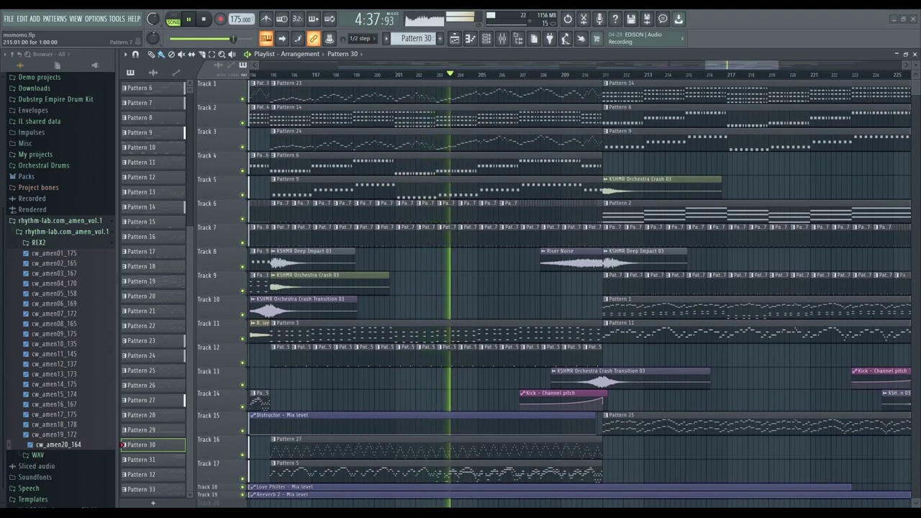
# Step: Follow the playback through the transition into bar 211 and examine the Pattern 2, Pattern 1, Pattern 11 and Pattern 25 clips there
pyautogui.moveTo(738, 66); pyautogui.dragTo(749, 67)
pyautogui.scroll(1, 600, 174)
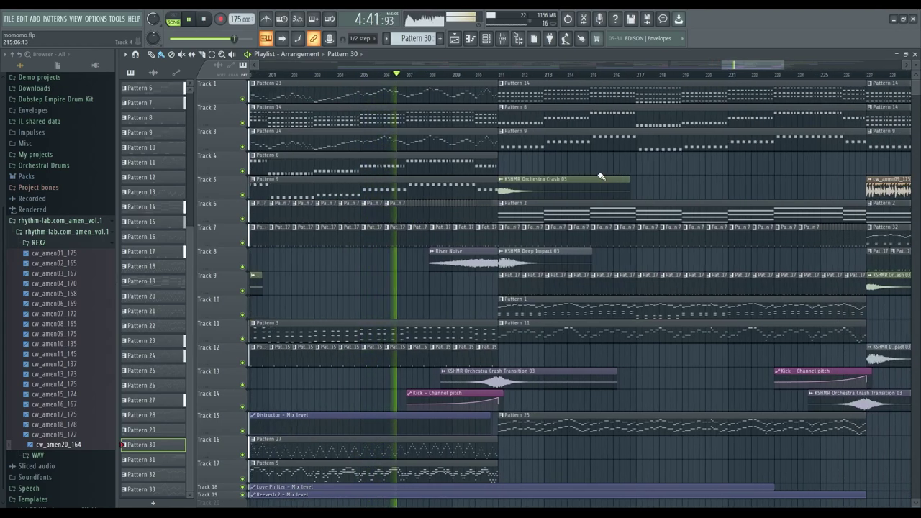
pyautogui.scroll(-2, 601, 175)
pyautogui.moveTo(716, 67); pyautogui.dragTo(722, 67)
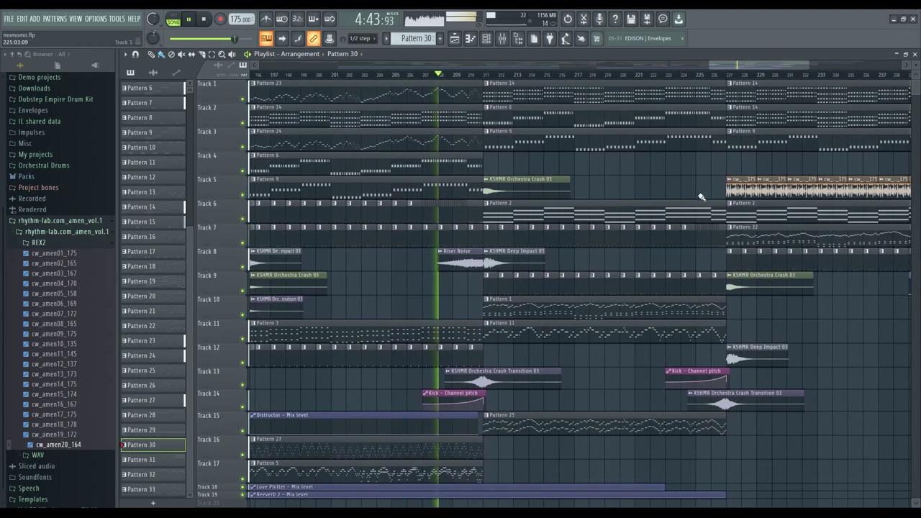
pyautogui.hscroll(4, 756, 66)
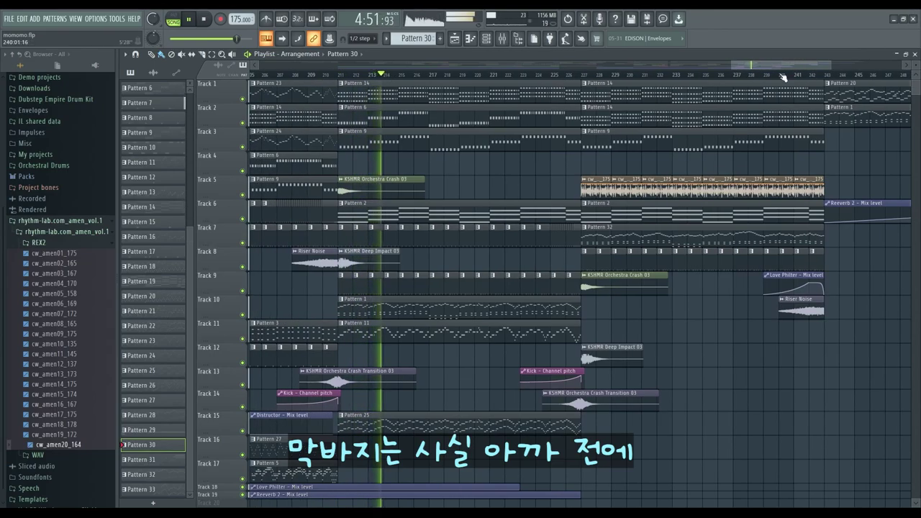
# Step: Look back at the earlier section around bars 131 to 147, and return to the playing section at bars 211 to 227
pyautogui.scroll(-5, 782, 77)
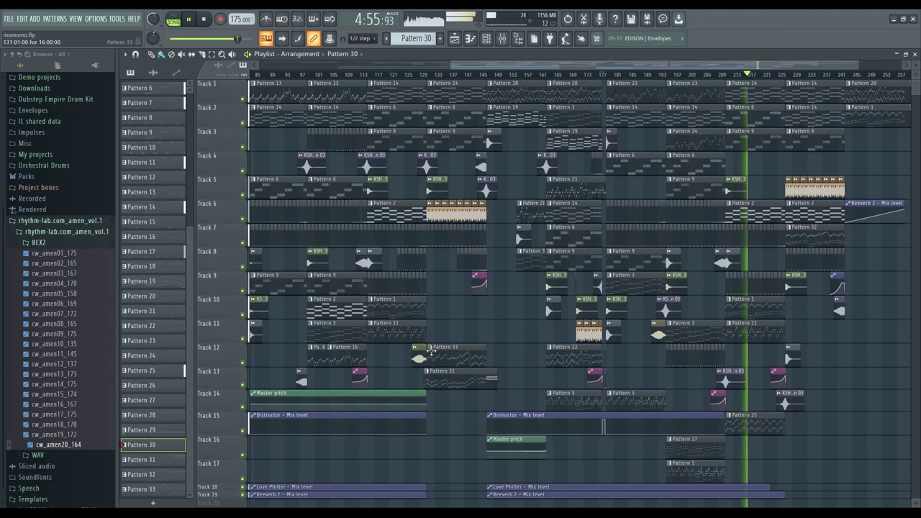
pyautogui.moveTo(771, 70); pyautogui.dragTo(791, 66)
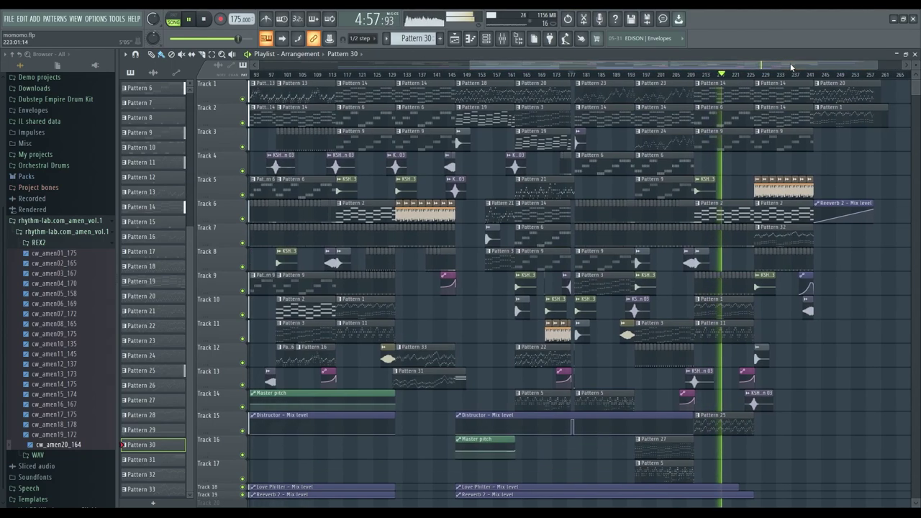
pyautogui.moveTo(638, 66); pyautogui.dragTo(663, 66)
pyautogui.scroll(4, 663, 148)
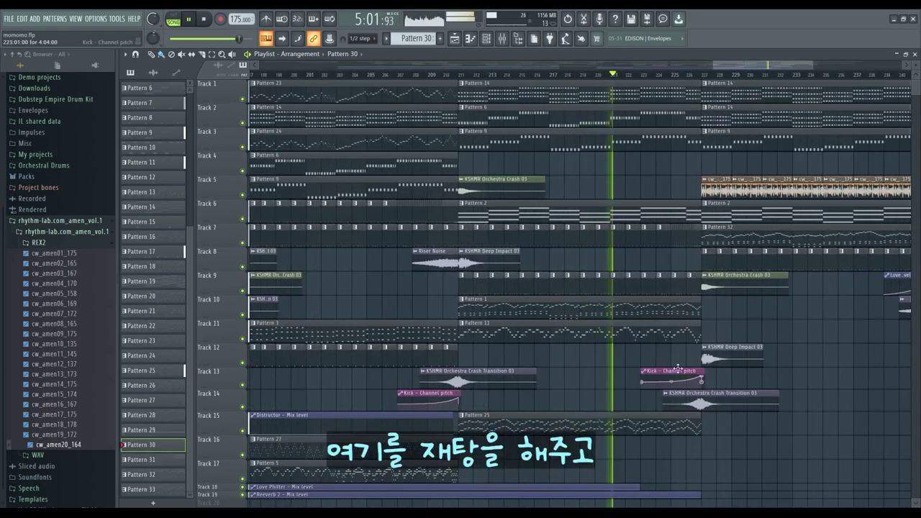
# Step: Follow the playback into bars 227 to 243, examining the cw_amen09_175 loop on Track 5 and Pattern 32 on Track 7
pyautogui.moveTo(767, 64); pyautogui.dragTo(798, 65)
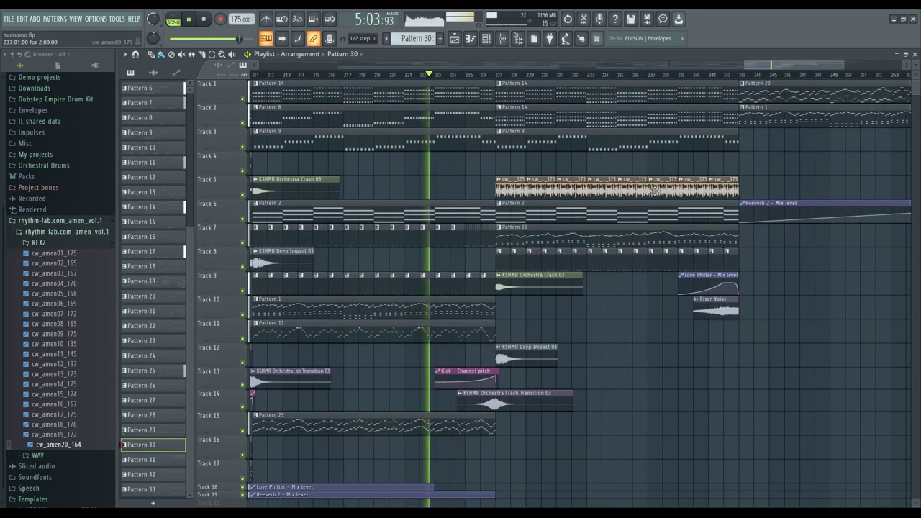
pyautogui.scroll(2, 622, 231)
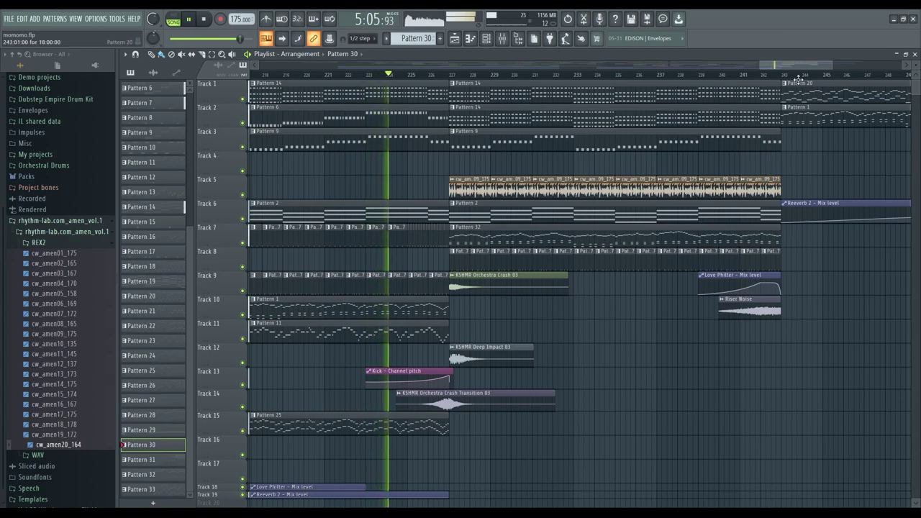
pyautogui.moveTo(798, 65); pyautogui.dragTo(803, 70)
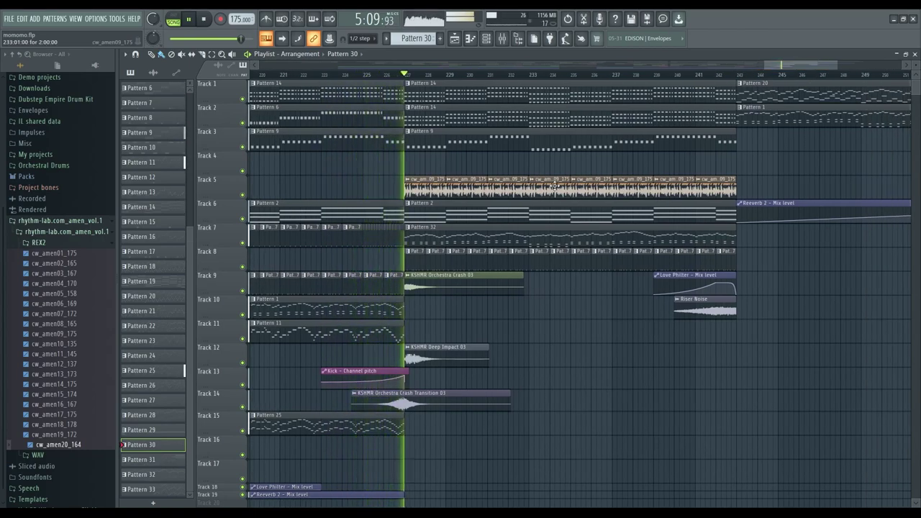
pyautogui.moveTo(786, 65); pyautogui.dragTo(795, 66)
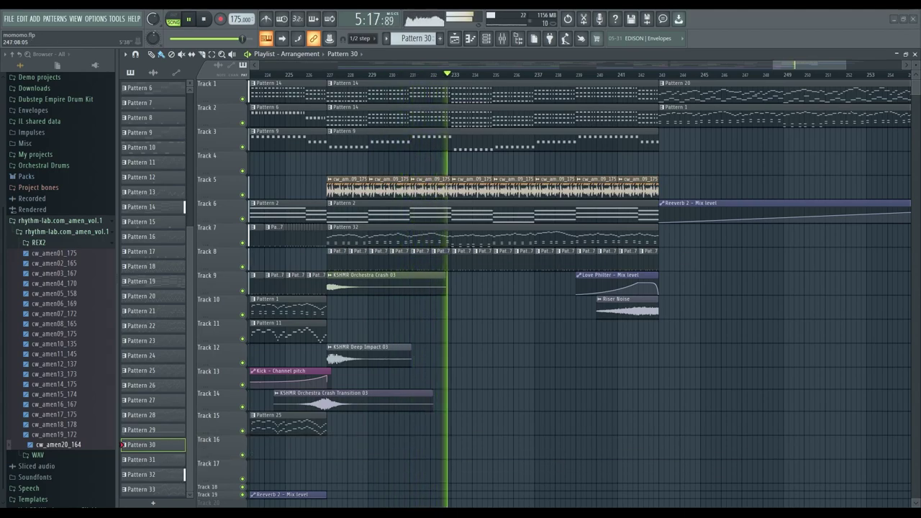
pyautogui.moveTo(828, 66); pyautogui.dragTo(828, 66)
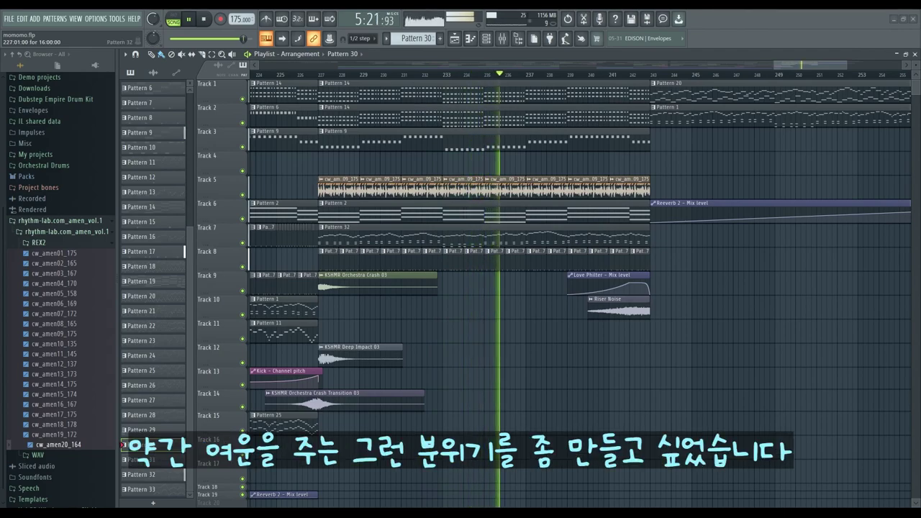
# Step: Follow the playback past the Riser Noise clip into bar 243 and examine the outro's Pattern 20, Pattern 1 and Reeverb 2 automation
pyautogui.moveTo(829, 65)
pyautogui.mouseDown()
pyautogui.moveTo(836, 65)
pyautogui.moveTo(817, 67)
pyautogui.mouseUp()
pyautogui.scroll(-2, 754, 110)
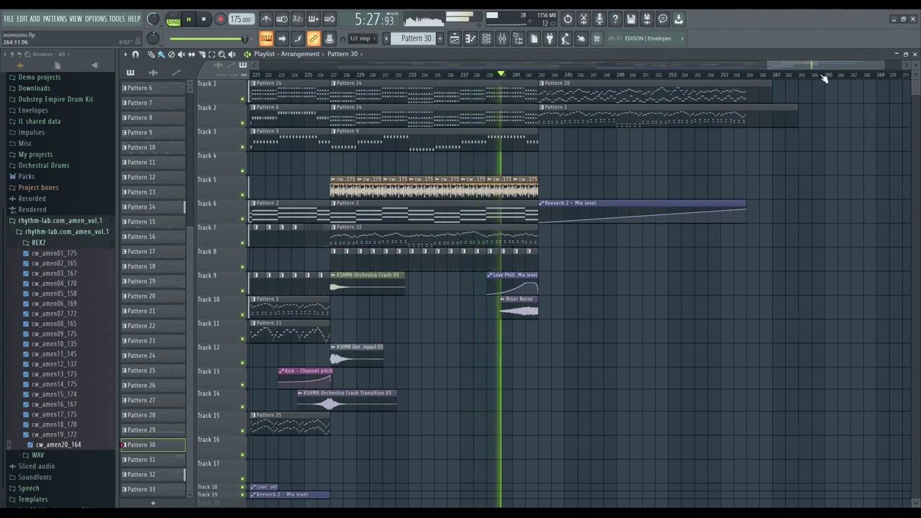
pyautogui.moveTo(816, 66); pyautogui.dragTo(464, 285)
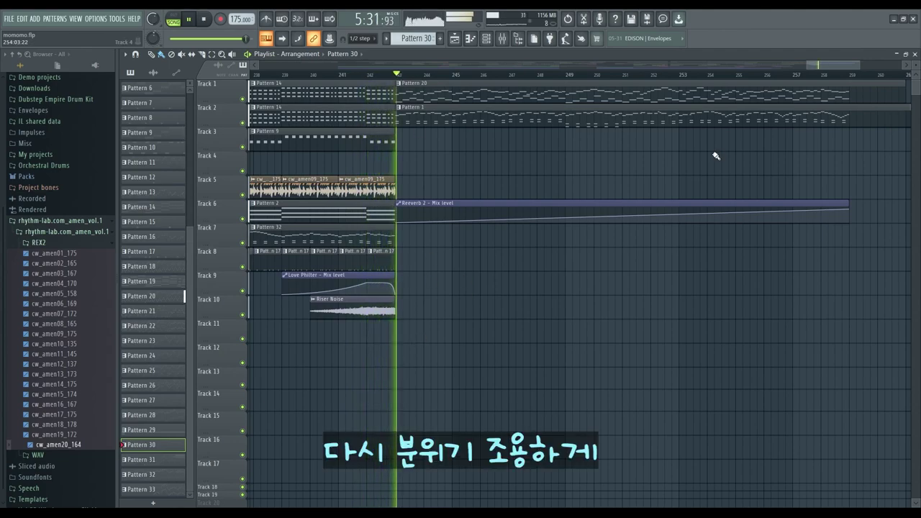
pyautogui.moveTo(836, 64)
pyautogui.mouseDown()
pyautogui.moveTo(846, 65)
pyautogui.moveTo(826, 65)
pyautogui.mouseUp()
pyautogui.scroll(-1, 833, 120)
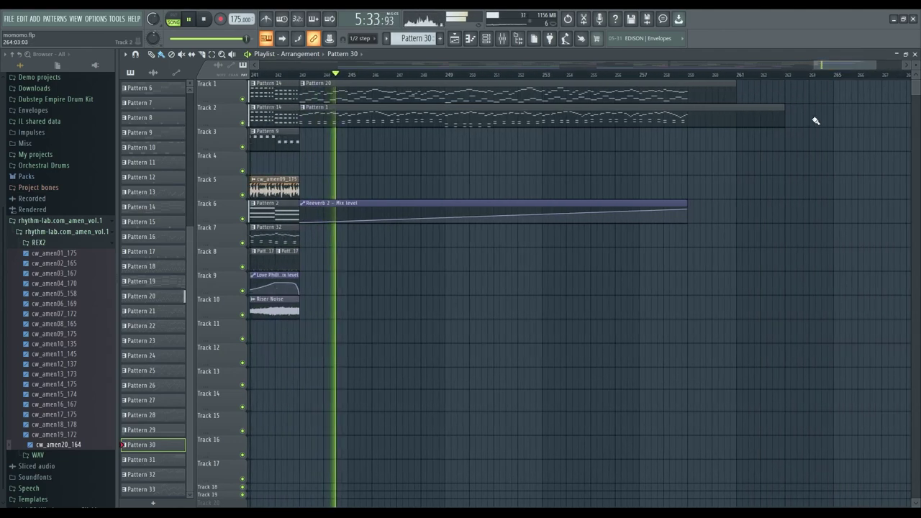
# Step: Follow the quiet outro from bar 243 to the end of the Reeverb 2 automation at bar 259
pyautogui.moveTo(816, 117); pyautogui.dragTo(814, 119)
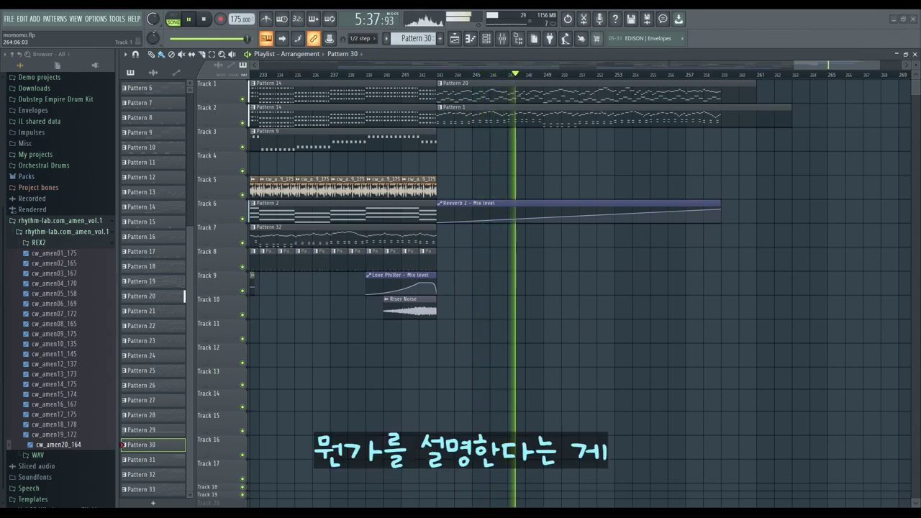
pyautogui.moveTo(842, 123); pyautogui.dragTo(835, 123)
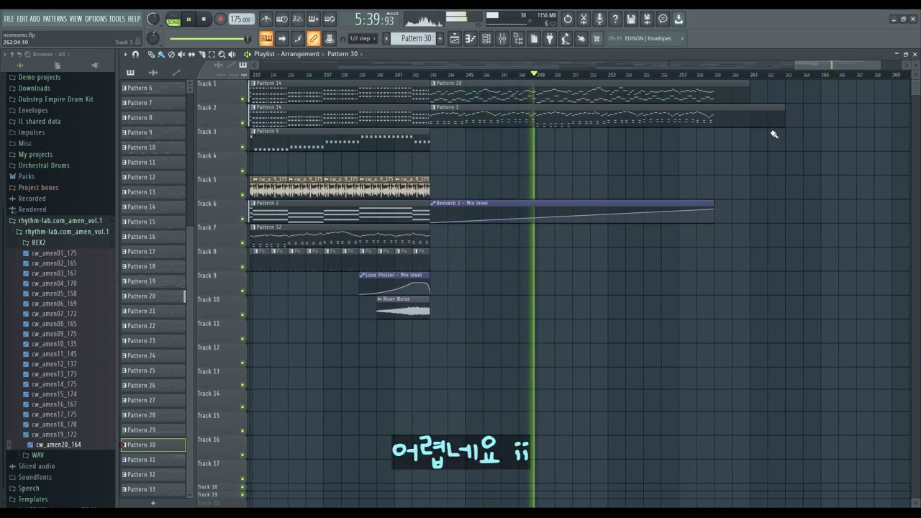
pyautogui.scroll(-3, 761, 141)
pyautogui.moveTo(794, 67); pyautogui.dragTo(845, 66)
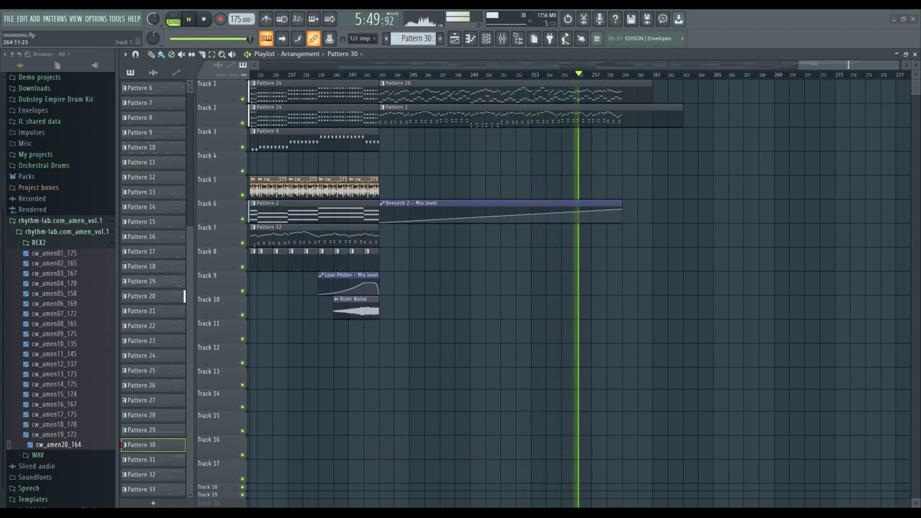
pyautogui.hscroll(4, 859, 62)
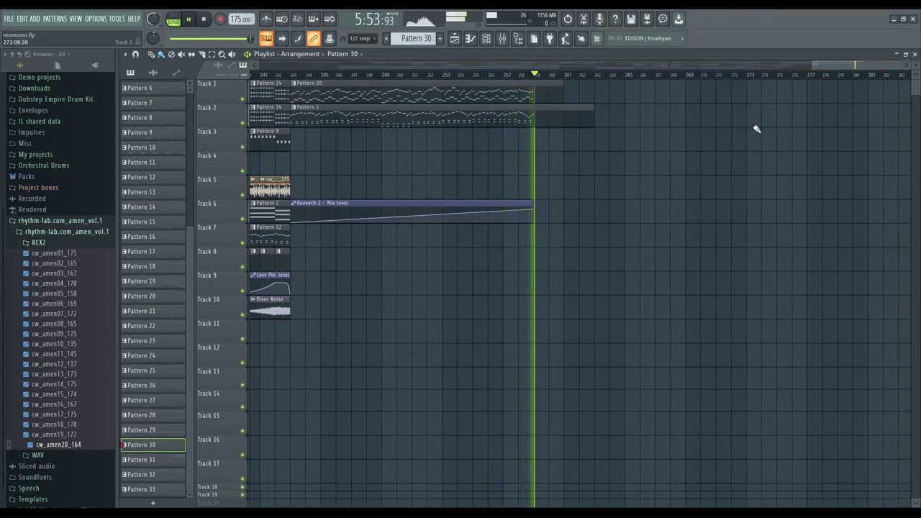
# Step: Look over the whole arrangement and inspect the intro's Riser Noise clip on Track 3 around bar 32
pyautogui.scroll(-3, 757, 128)
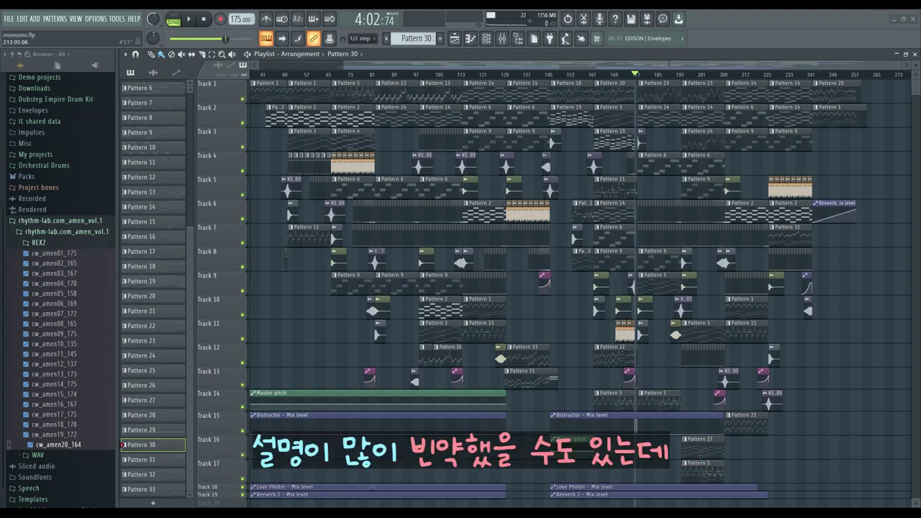
pyautogui.moveTo(662, 66); pyautogui.dragTo(564, 133)
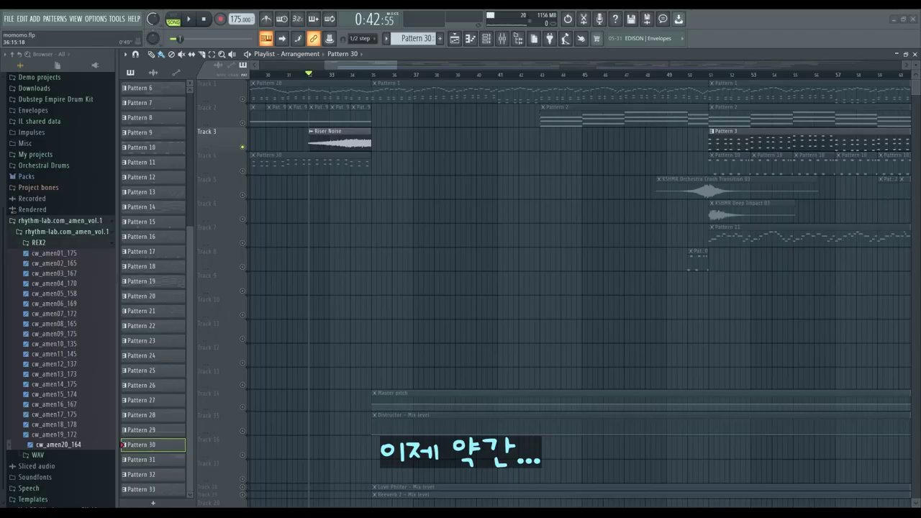
pyautogui.scroll(-6, 359, 154)
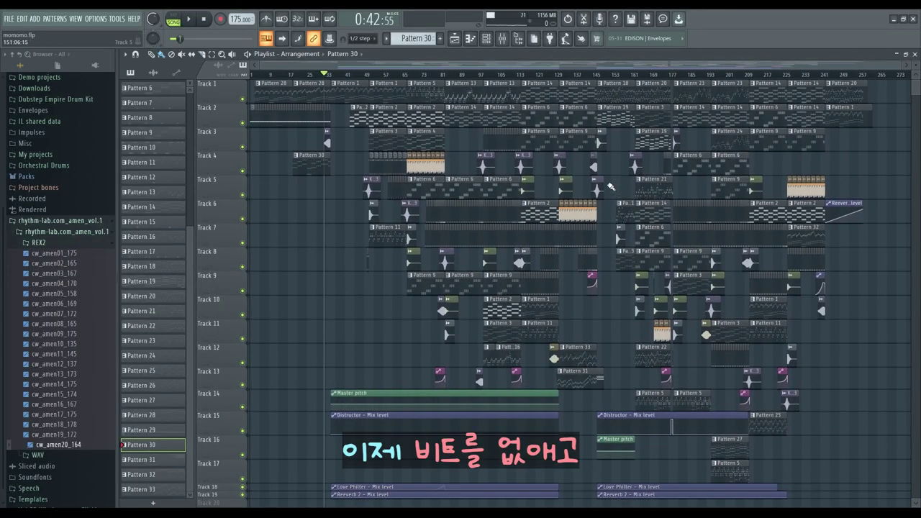
# Step: Play the section from bar 51 up to bar 67, unmuting Track 3 partway to add Pattern 3
pyautogui.scroll(1, 357, 490)
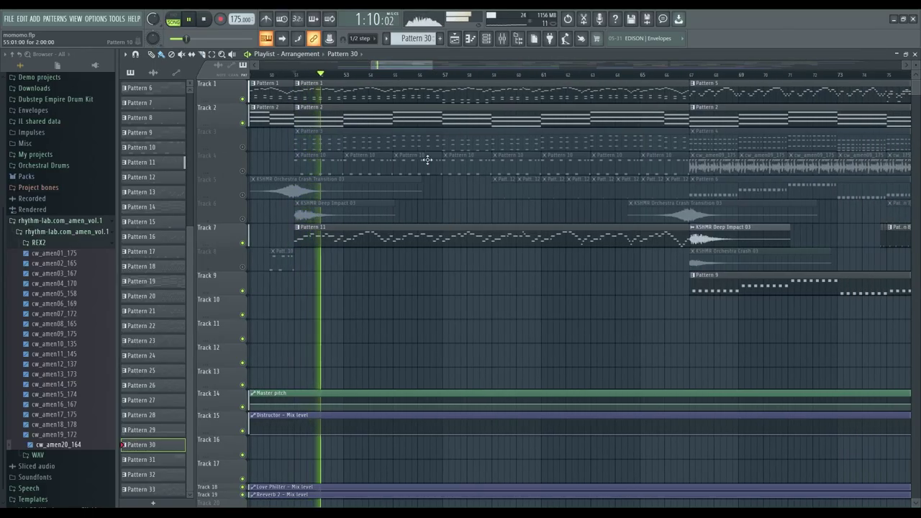
pyautogui.scroll(-1, 454, 183)
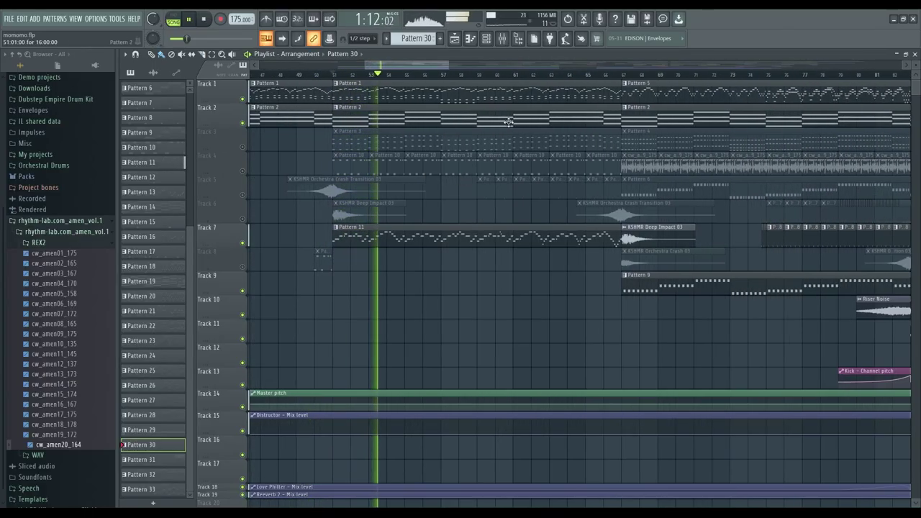
pyautogui.moveTo(434, 65); pyautogui.dragTo(441, 64)
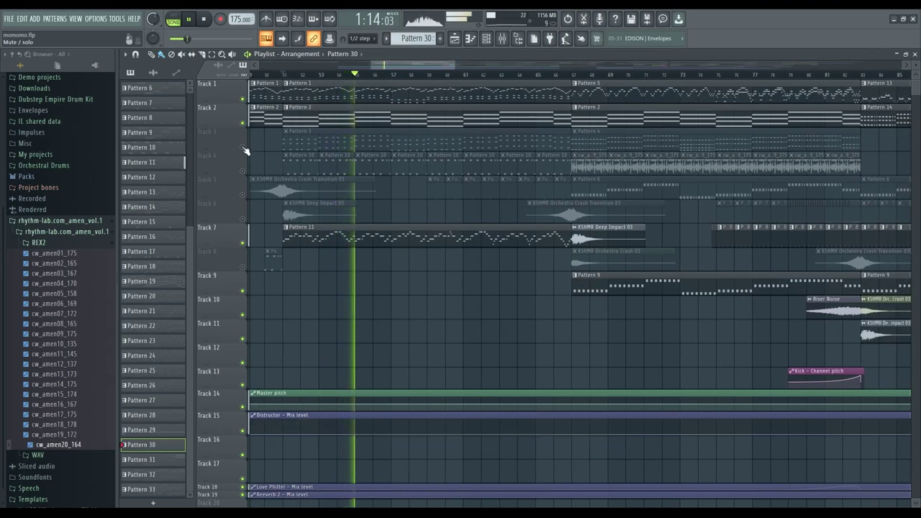
pyautogui.click(242, 146)
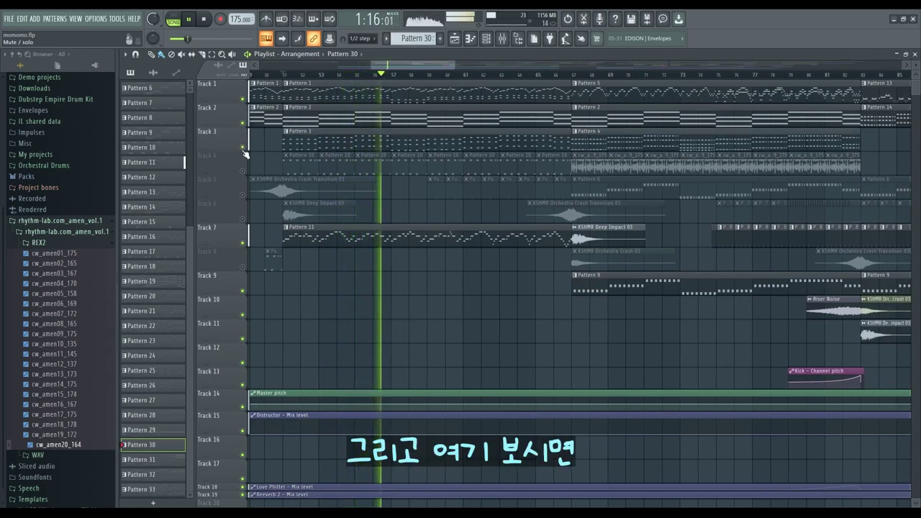
pyautogui.scroll(1, 424, 66)
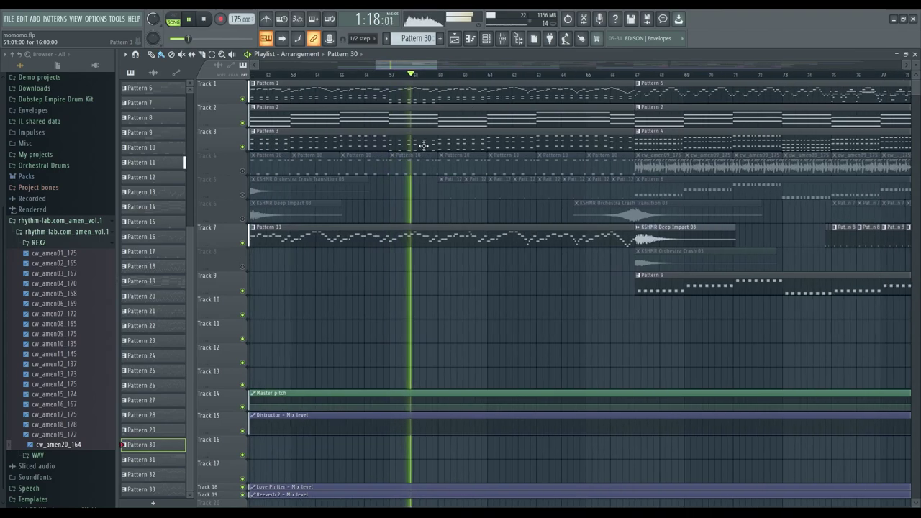
pyautogui.moveTo(423, 69); pyautogui.dragTo(417, 69)
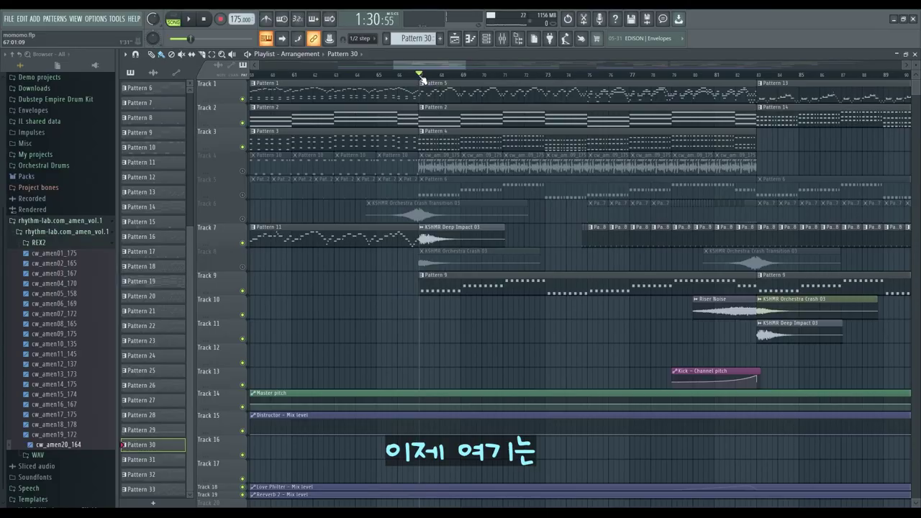
# Step: Mute Track 7 and unmute Track 5 for the section starting at bar 67
pyautogui.moveTo(423, 78); pyautogui.dragTo(422, 185)
pyautogui.click(243, 243)
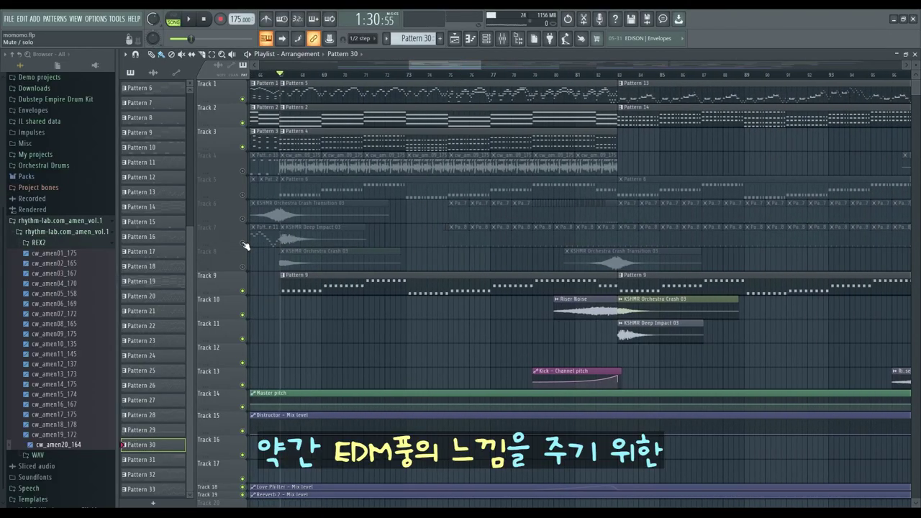
pyautogui.click(243, 195)
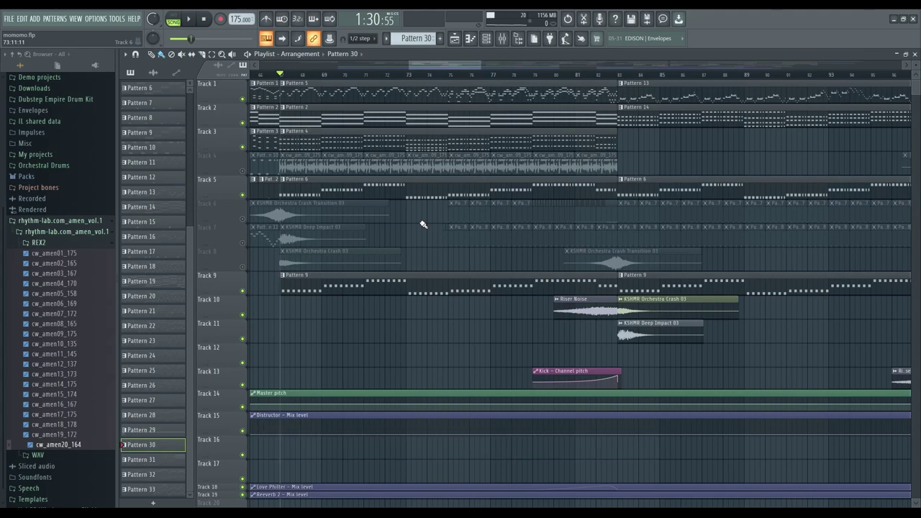
pyautogui.hscroll(-2, 424, 66)
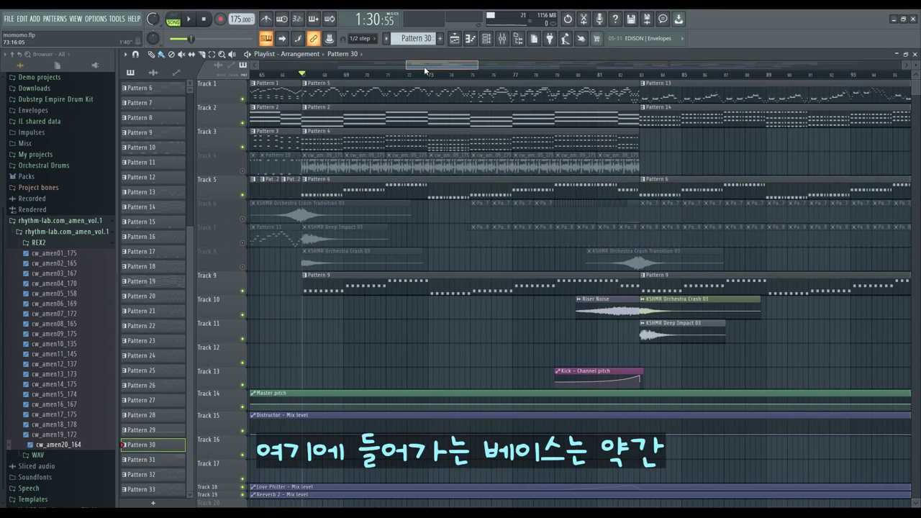
# Step: Solo Track 5, enable Track 9 with it, and play their Pattern 6 and Pattern 9 bass parts from bar 67
pyautogui.rightClick(244, 195)
pyautogui.click(242, 292)
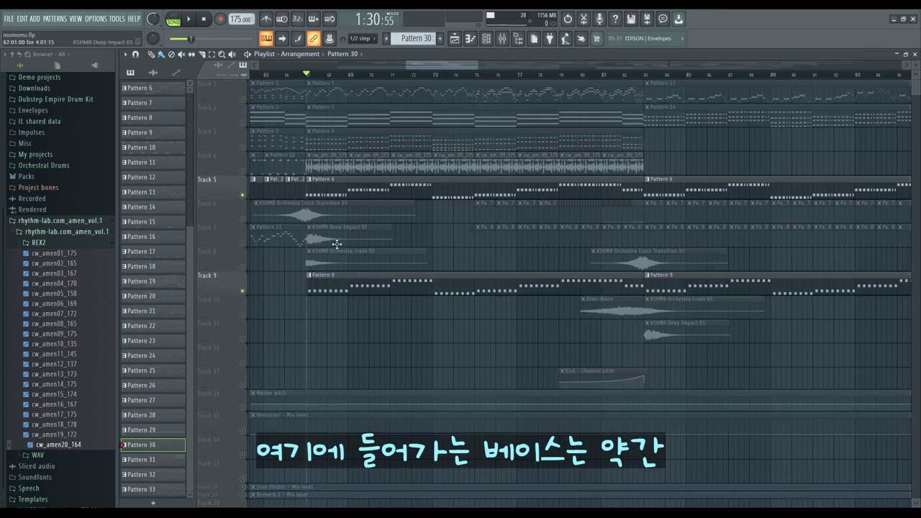
pyautogui.scroll(-2, 336, 243)
pyautogui.scroll(-2, 318, 329)
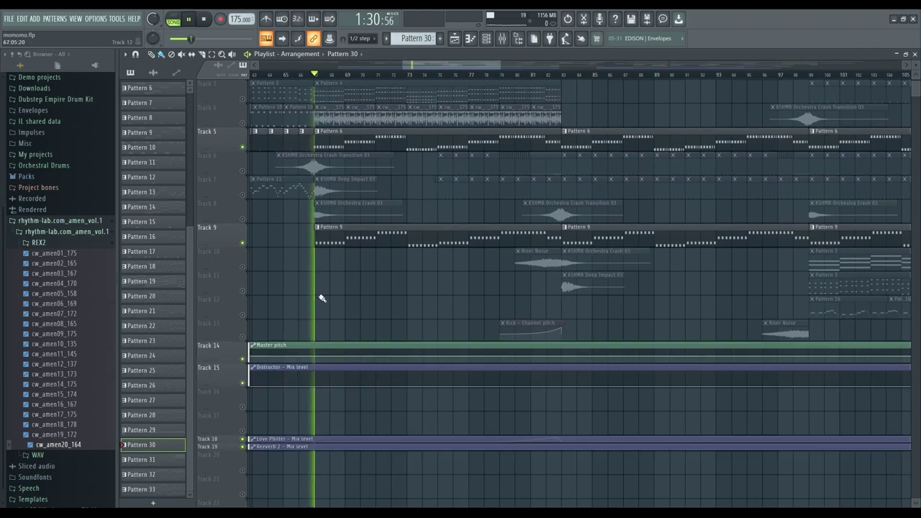
pyautogui.scroll(2, 321, 295)
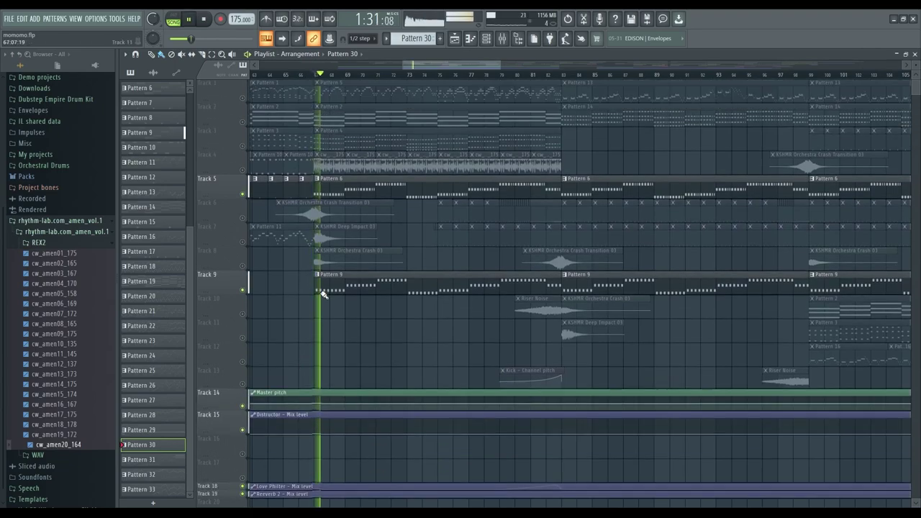
pyautogui.scroll(2, 321, 295)
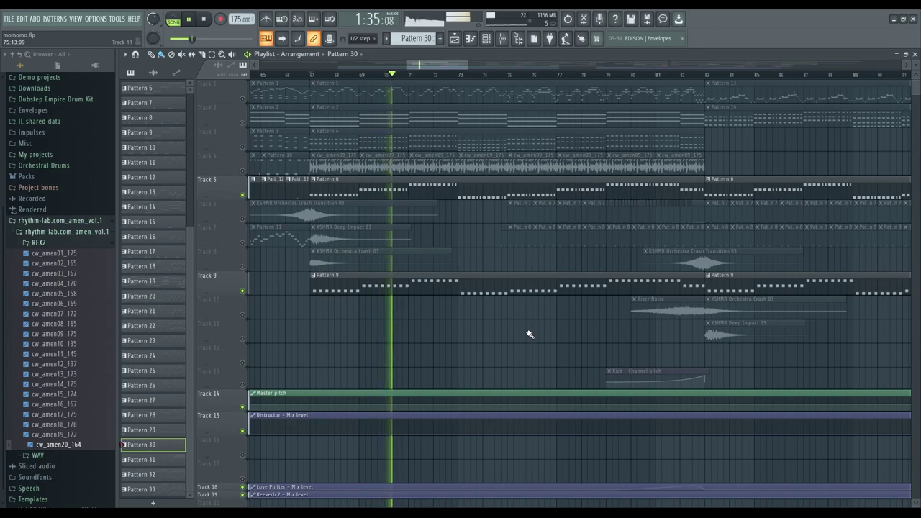
pyautogui.scroll(1, 595, 351)
pyautogui.scroll(1, 594, 351)
pyautogui.scroll(-1, 594, 350)
pyautogui.scroll(-1, 567, 354)
pyautogui.press('space')
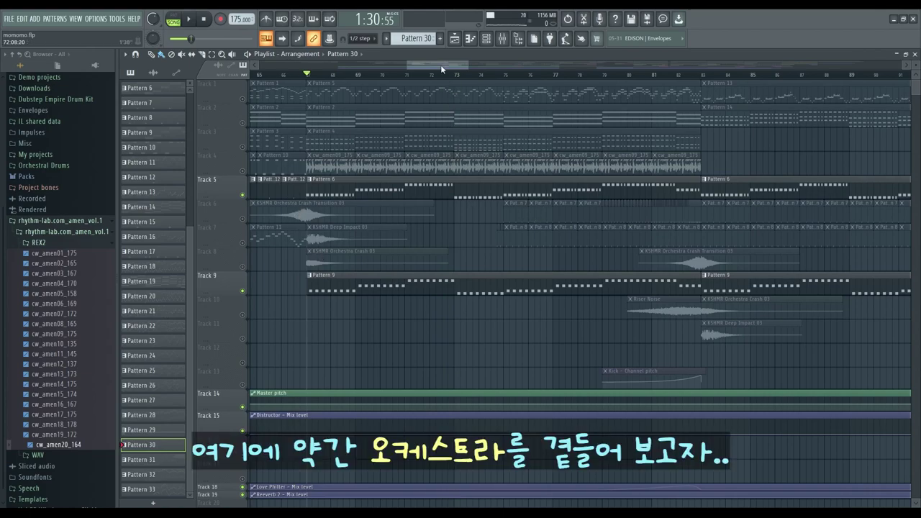
# Step: Unmute Tracks 1, 2 and 3 and play them with the bass tracks from bar 67
pyautogui.click(243, 124)
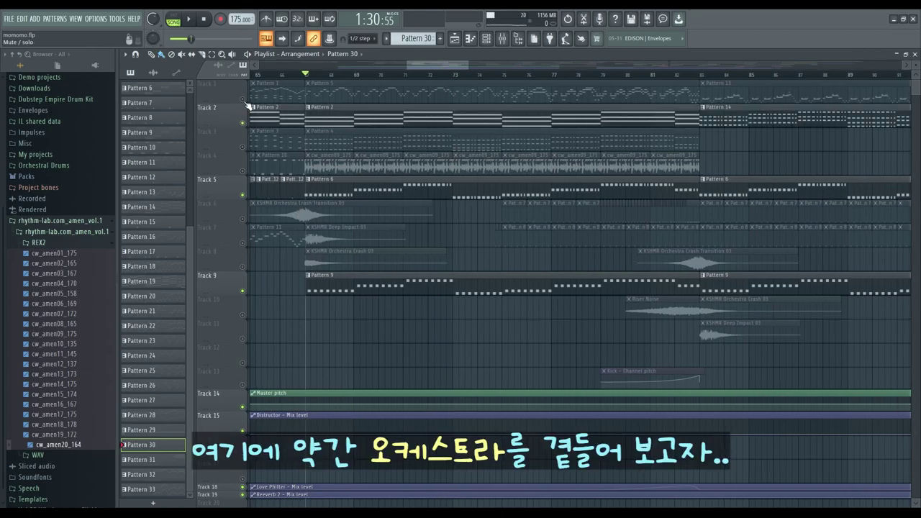
pyautogui.click(243, 100)
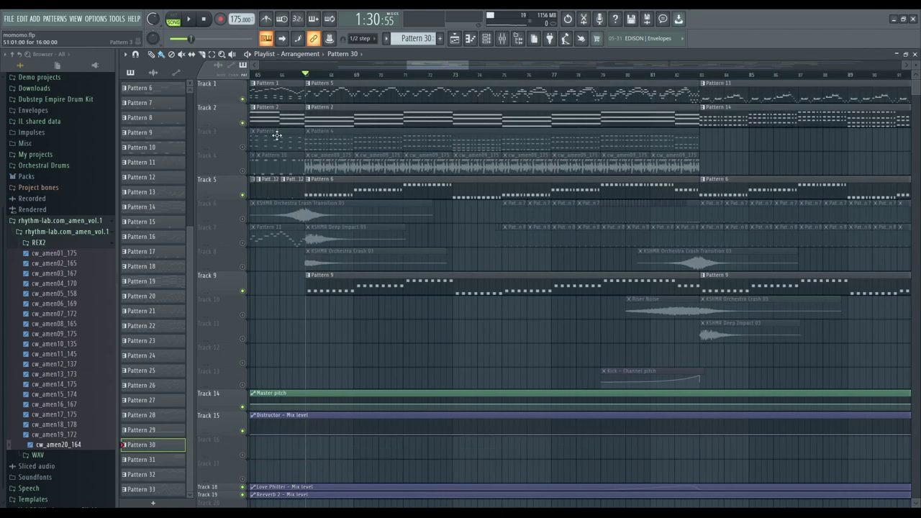
pyautogui.click(243, 147)
pyautogui.press('space')
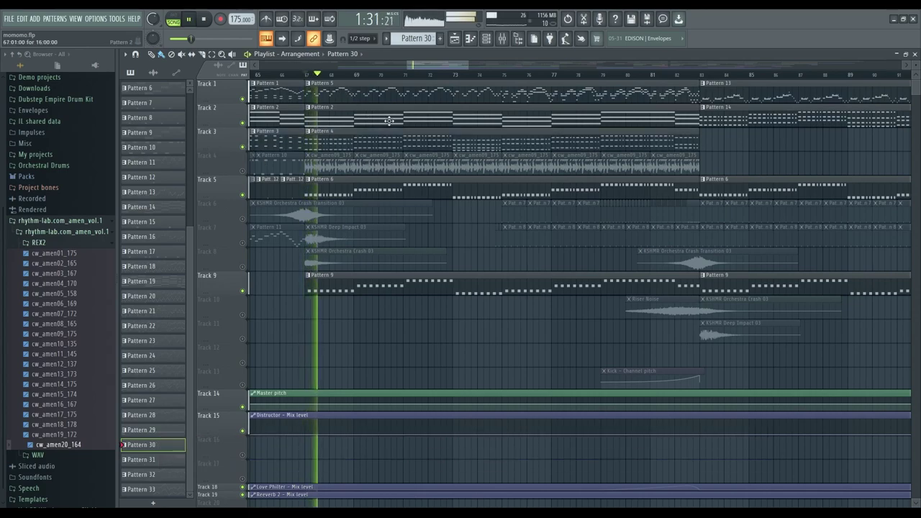
# Step: Follow the playback through Patterns 5, 2 and 4 on Tracks 1 to 3 and stop just before bar 83
pyautogui.moveTo(436, 67); pyautogui.dragTo(439, 67)
pyautogui.scroll(-3, 441, 65)
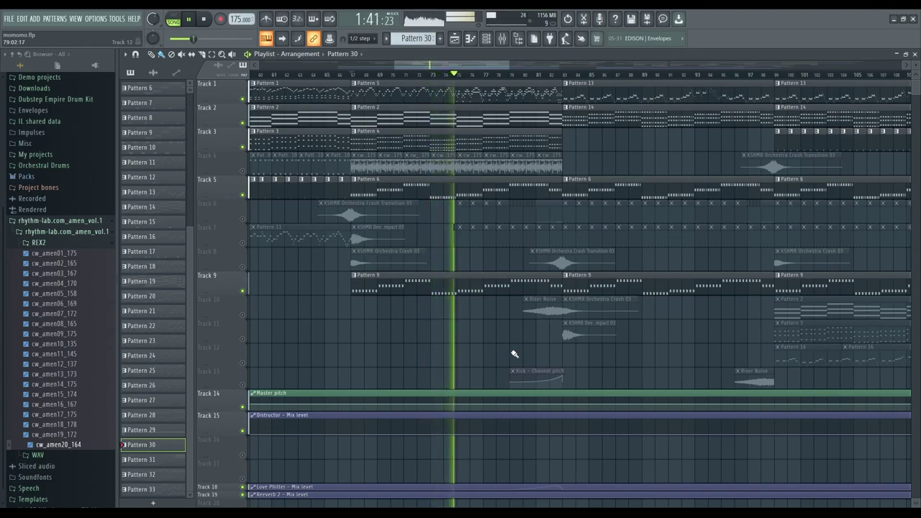
pyautogui.scroll(3, 613, 341)
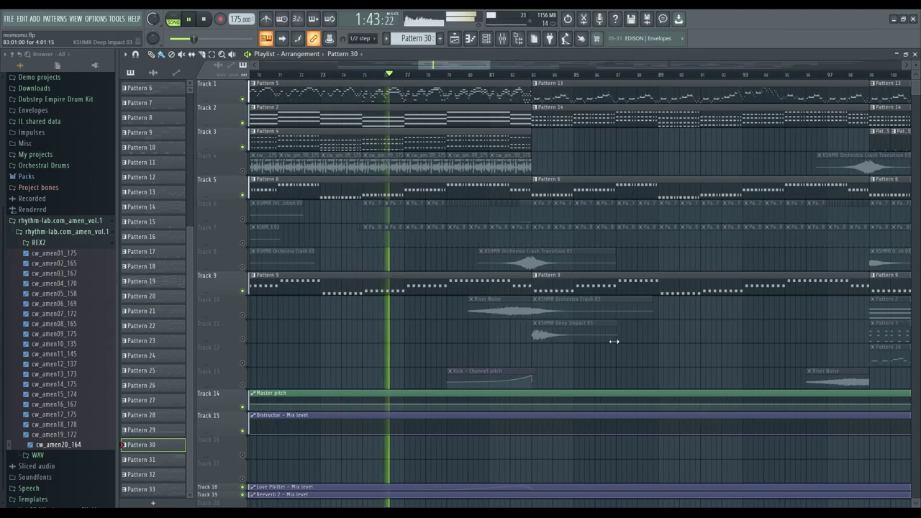
pyautogui.moveTo(463, 68); pyautogui.dragTo(470, 67)
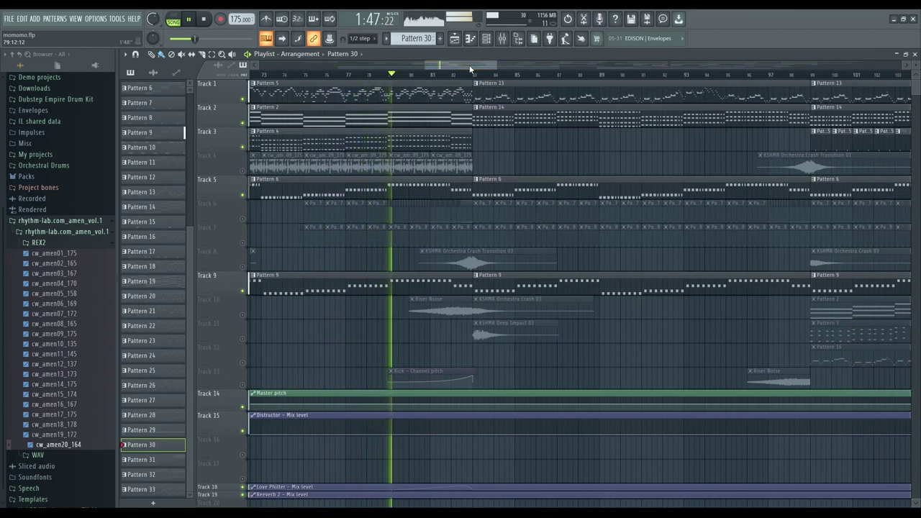
pyautogui.moveTo(470, 67); pyautogui.dragTo(473, 66)
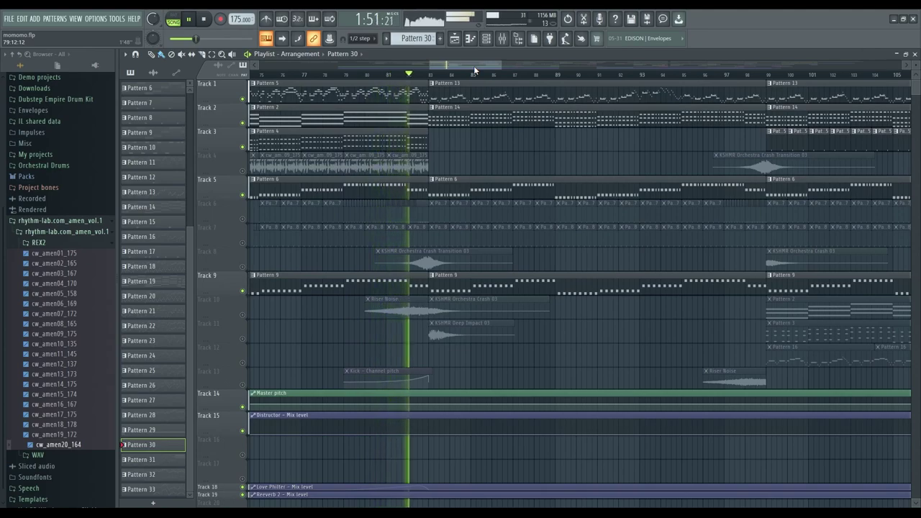
pyautogui.press('space')
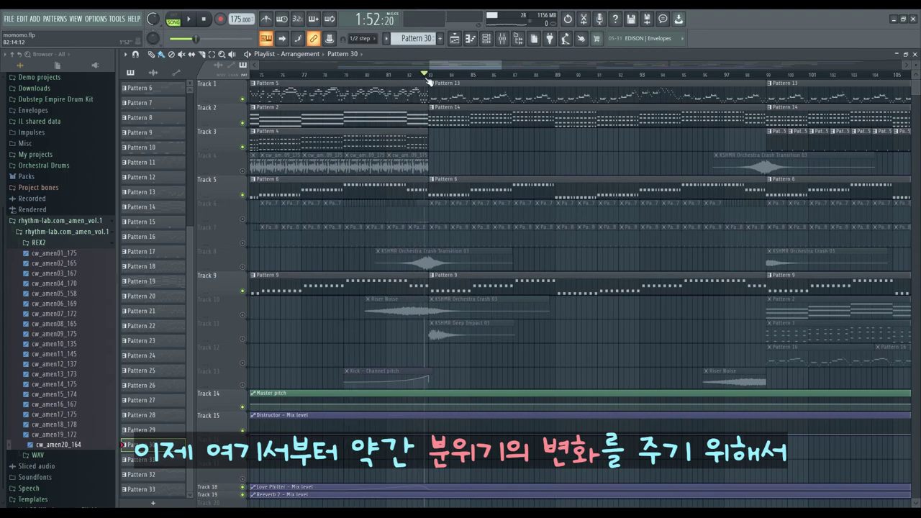
# Step: Unmute Tracks 8, 10 and 11 and play the riser and crash transition leading into bar 83 from bar 80
pyautogui.click(347, 79)
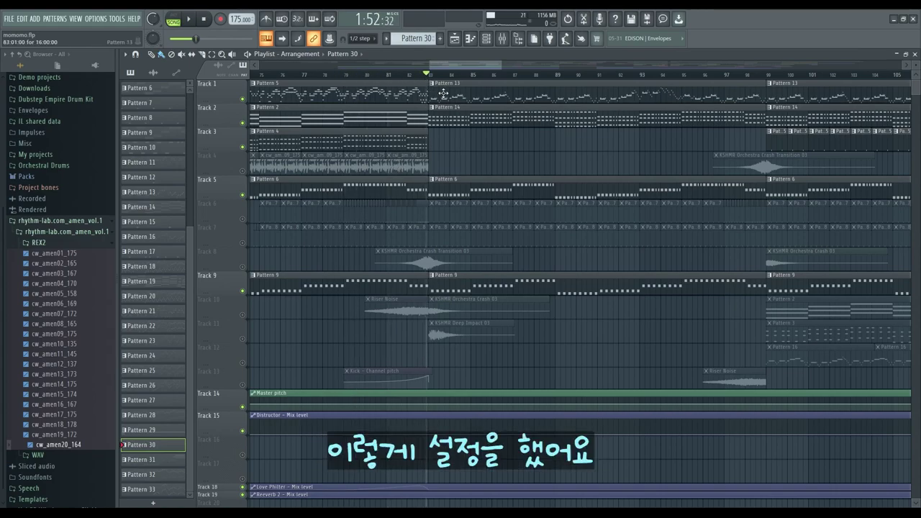
pyautogui.moveTo(428, 77); pyautogui.dragTo(429, 77)
pyautogui.moveTo(245, 270); pyautogui.dragTo(243, 339)
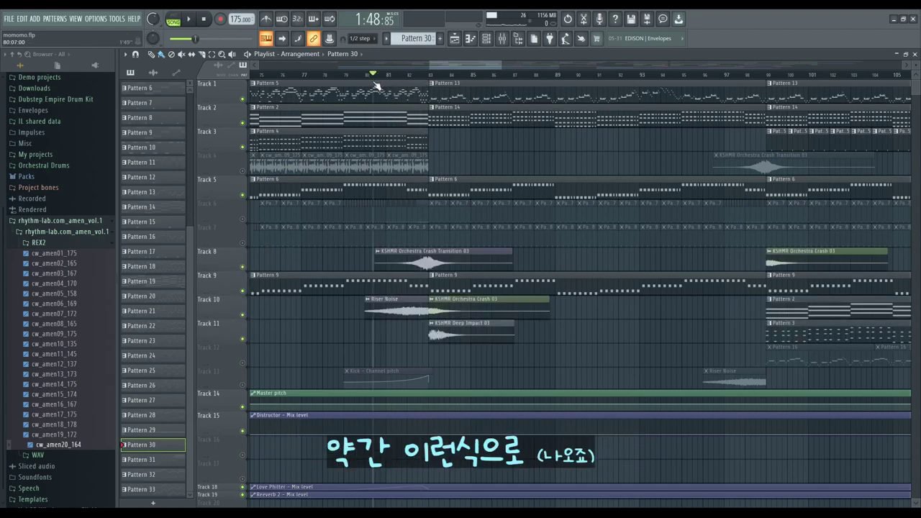
pyautogui.press('space')
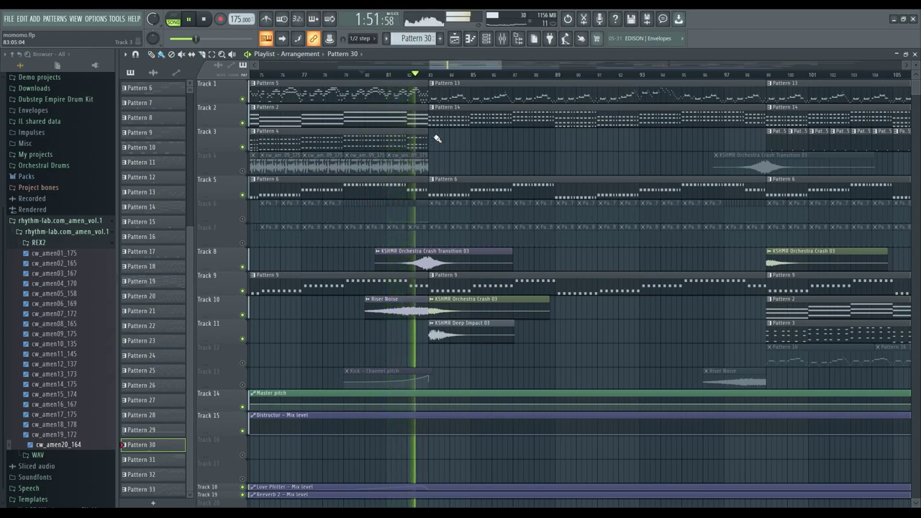
pyautogui.press('space')
# Step: Mute the transition effects on Tracks 8, 10 and 11
pyautogui.click(243, 314)
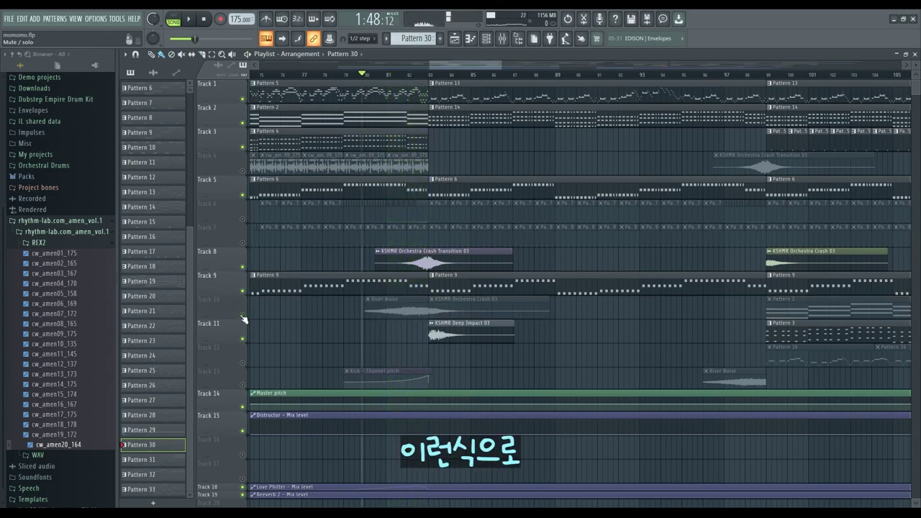
pyautogui.click(243, 338)
pyautogui.click(245, 267)
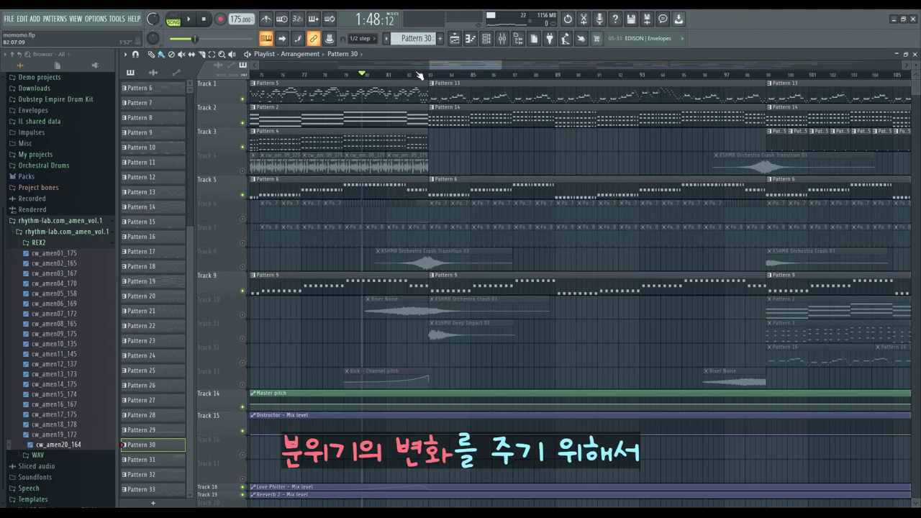
# Step: Move the playhead to bar 83 and compare the Track 5 and Track 9 bass patterns before and after that bar
pyautogui.moveTo(449, 66); pyautogui.dragTo(459, 68)
pyautogui.scroll(2, 382, 139)
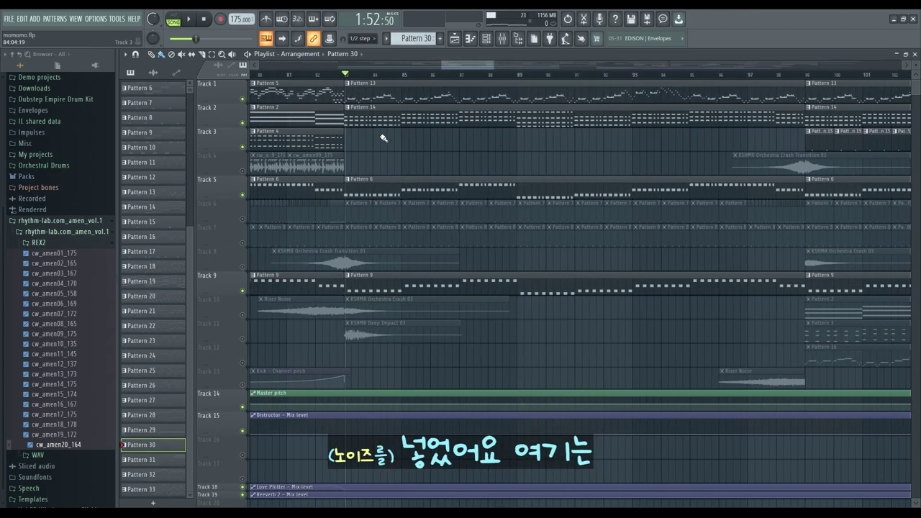
pyautogui.scroll(-2, 456, 68)
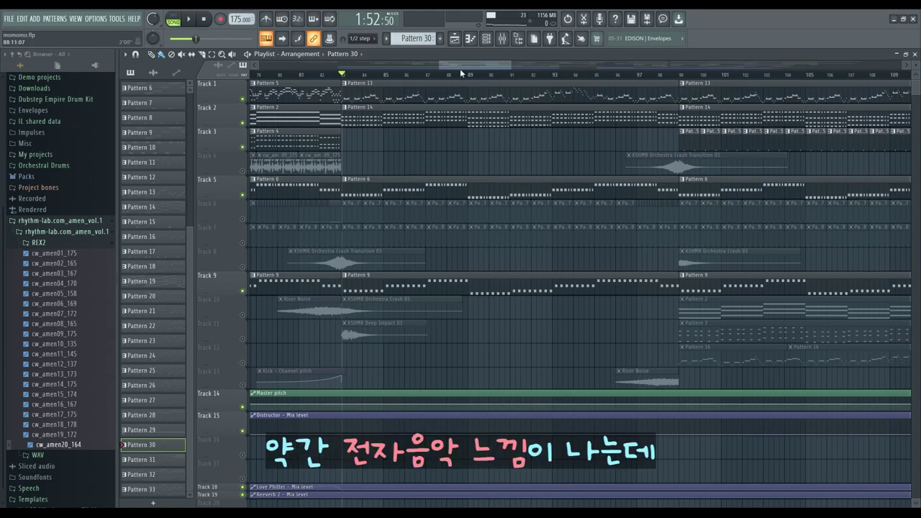
pyautogui.moveTo(461, 67); pyautogui.dragTo(462, 65)
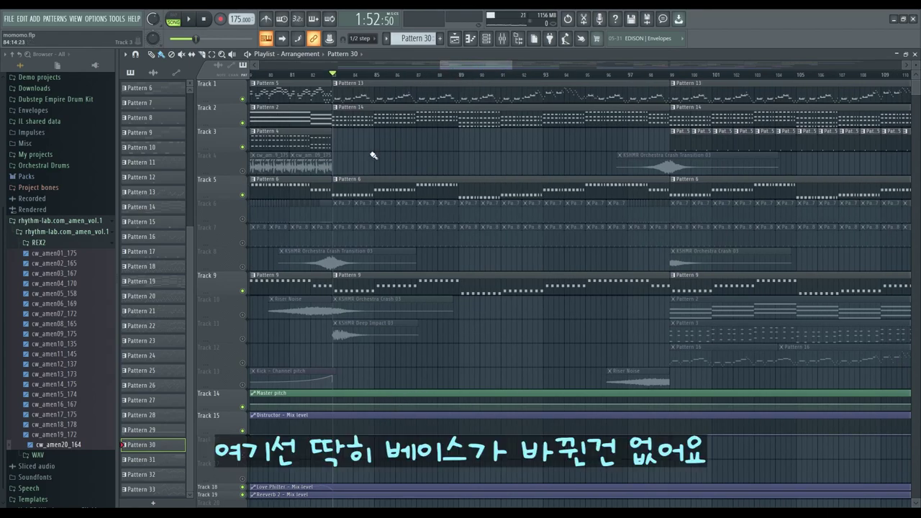
pyautogui.moveTo(467, 66); pyautogui.dragTo(440, 65)
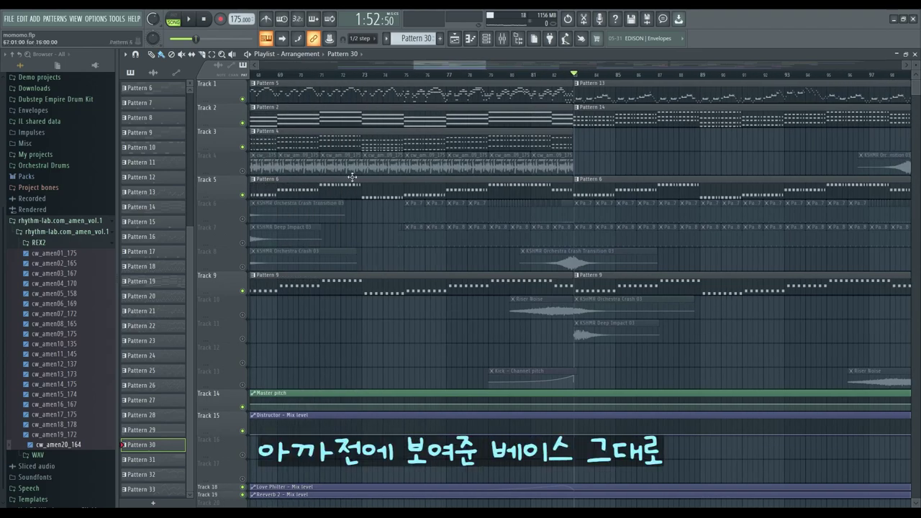
pyautogui.scroll(-4, 434, 62)
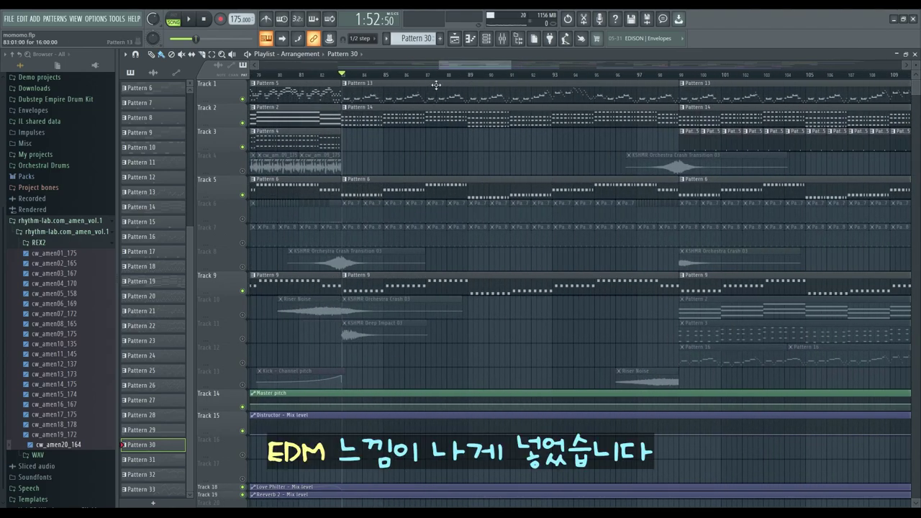
# Step: Play from bar 83 and examine how Patterns 13 and 14 run over the bass towards bar 99
pyautogui.press('space')
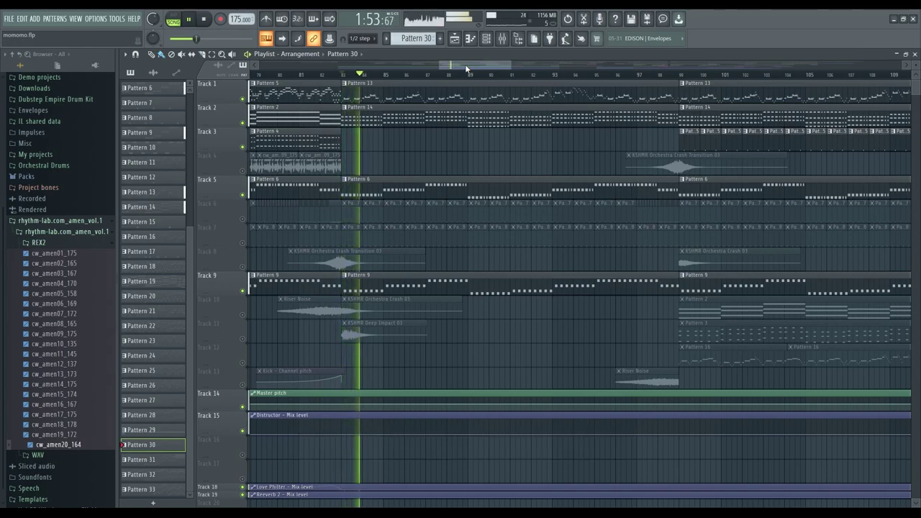
pyautogui.moveTo(467, 66); pyautogui.dragTo(469, 69)
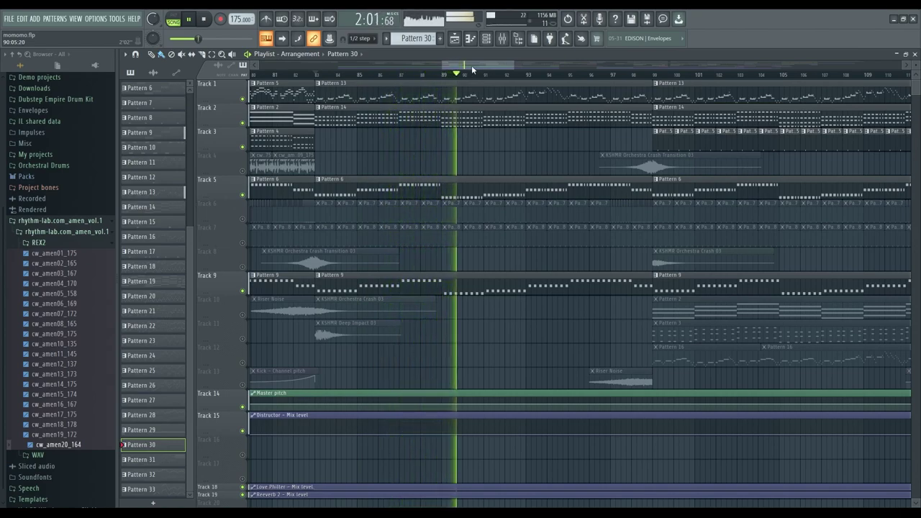
pyautogui.moveTo(475, 66); pyautogui.dragTo(494, 66)
pyautogui.scroll(-2, 488, 73)
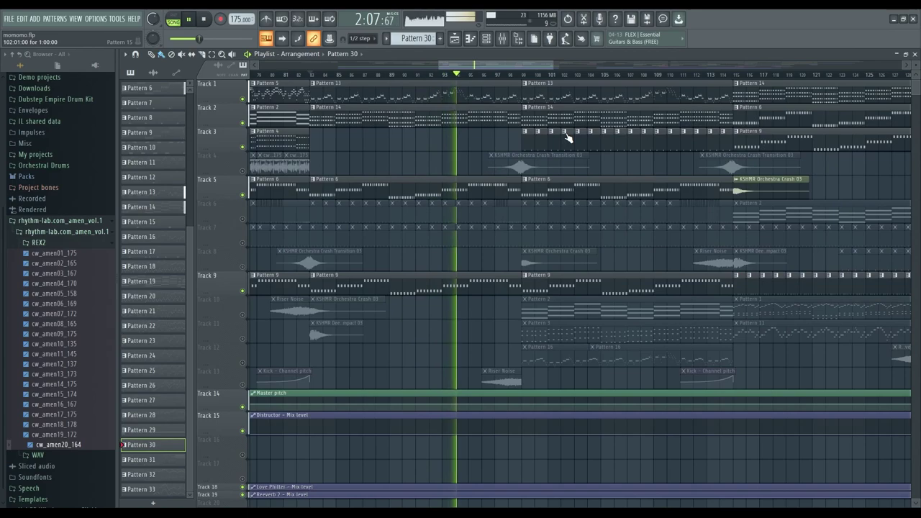
# Step: Mute Track 3, stop playback and move the playhead to bar 99
pyautogui.scroll(2, 580, 154)
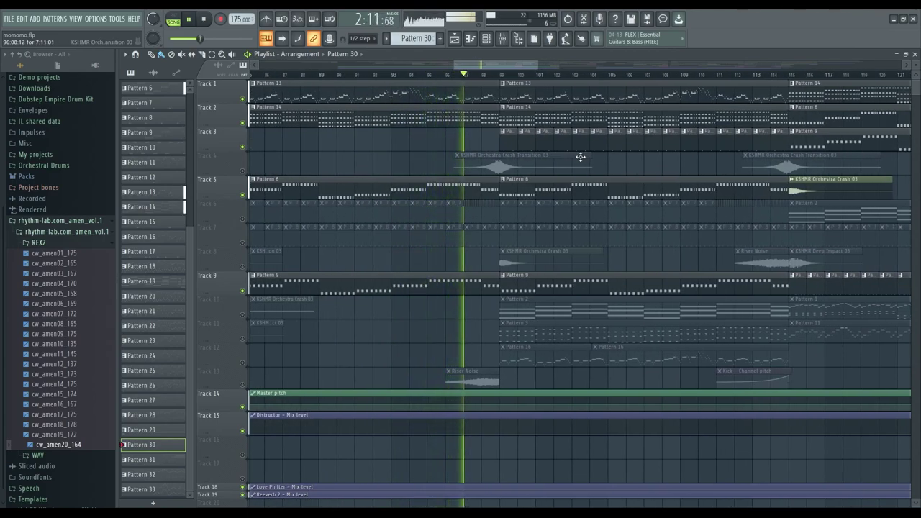
pyautogui.click(243, 147)
pyautogui.press('space')
pyautogui.click(461, 75)
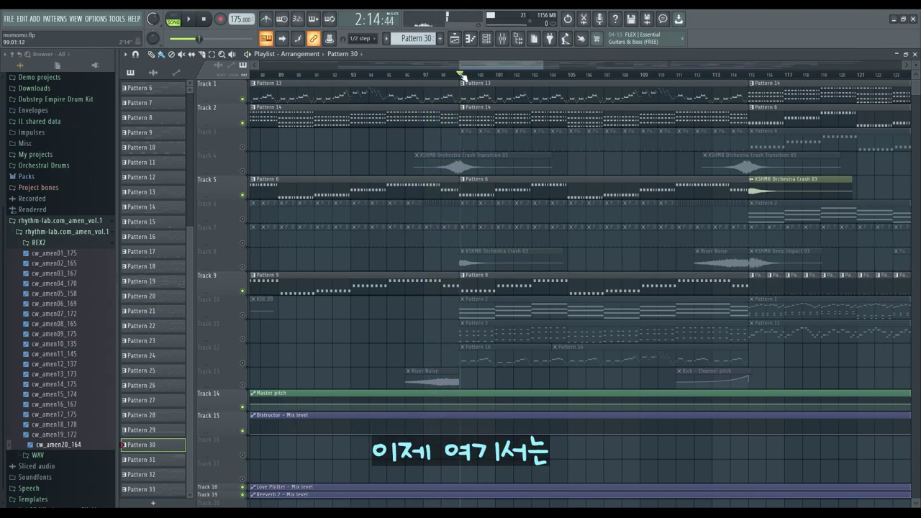
# Step: Unmute Tracks 10, 11 and 12 to bring in Patterns 2, 3 and 16 from bar 99
pyautogui.scroll(-2, 461, 75)
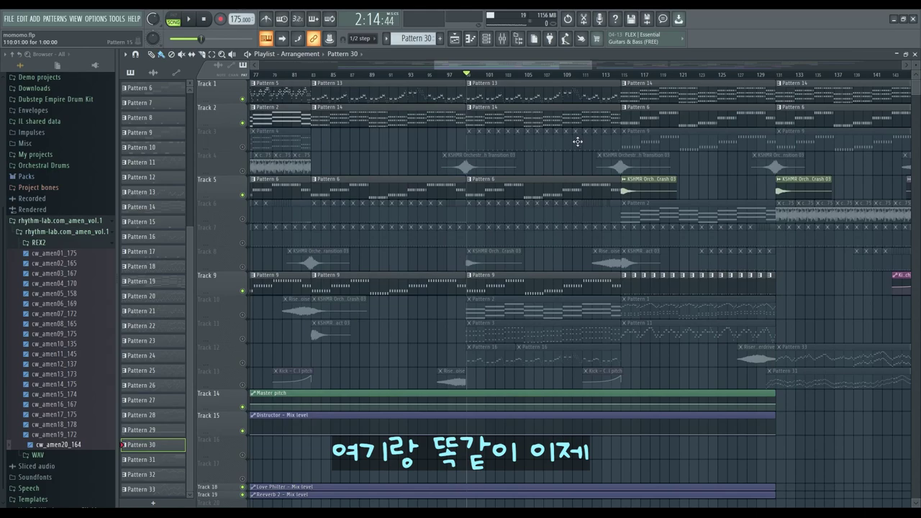
pyautogui.scroll(2, 528, 191)
pyautogui.moveTo(245, 319); pyautogui.dragTo(243, 363)
pyautogui.scroll(1, 509, 191)
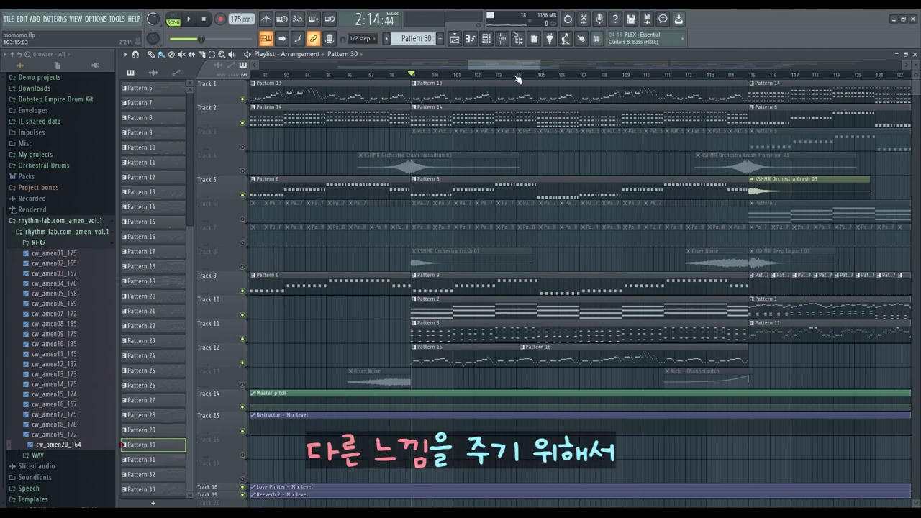
pyautogui.scroll(-2, 518, 80)
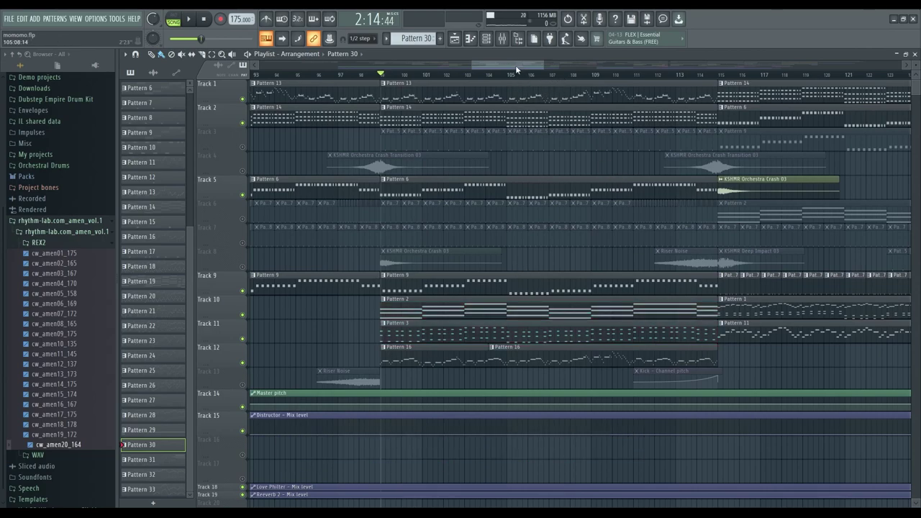
pyautogui.moveTo(515, 64); pyautogui.dragTo(516, 64)
# Step: Play from bar 99 and examine how Patterns 2, 3 and 16 layer over the section up to bar 115
pyautogui.press('space')
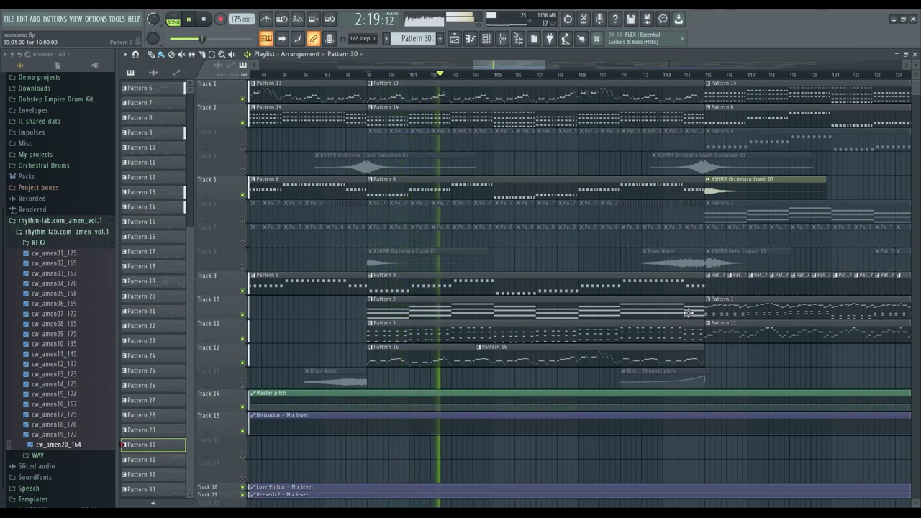
pyautogui.moveTo(516, 65); pyautogui.dragTo(533, 65)
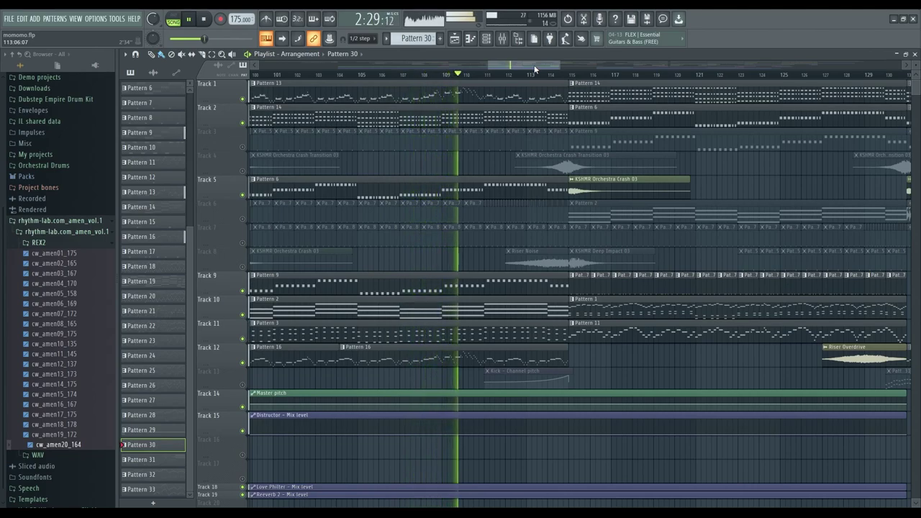
pyautogui.moveTo(535, 69)
pyautogui.mouseDown()
pyautogui.moveTo(549, 78)
pyautogui.moveTo(544, 64)
pyautogui.mouseUp()
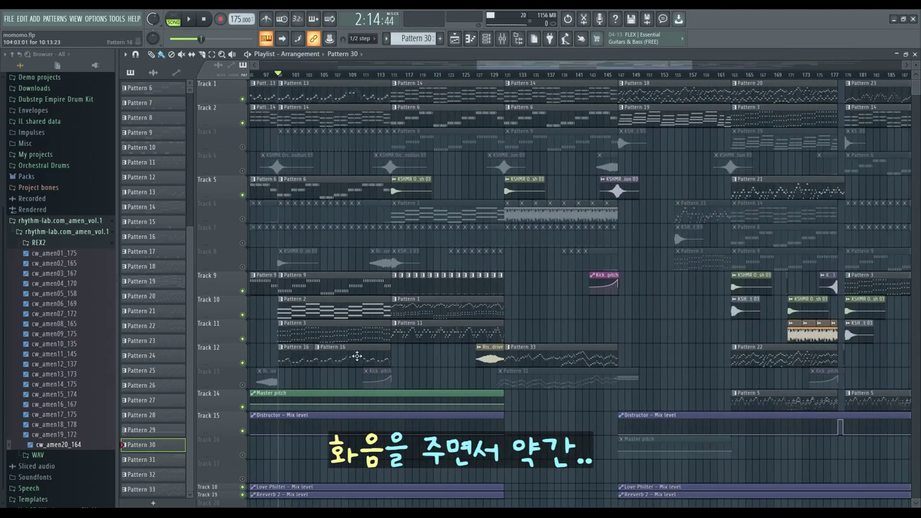
pyautogui.keyDown('ctrl'); pyautogui.scroll(3, 349, 356); pyautogui.keyUp('ctrl')
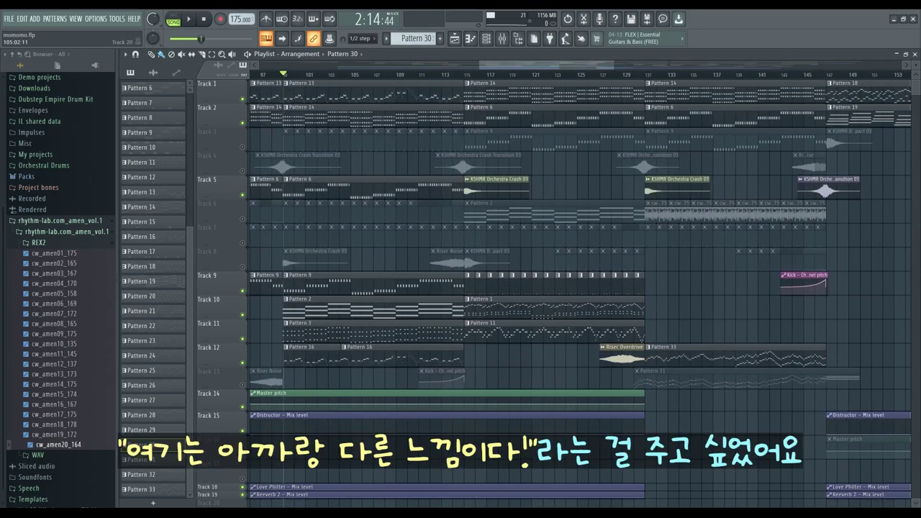
# Step: With the playhead at bar 115, unmute Track 3 and mute Track 5
pyautogui.moveTo(571, 63); pyautogui.dragTo(546, 68)
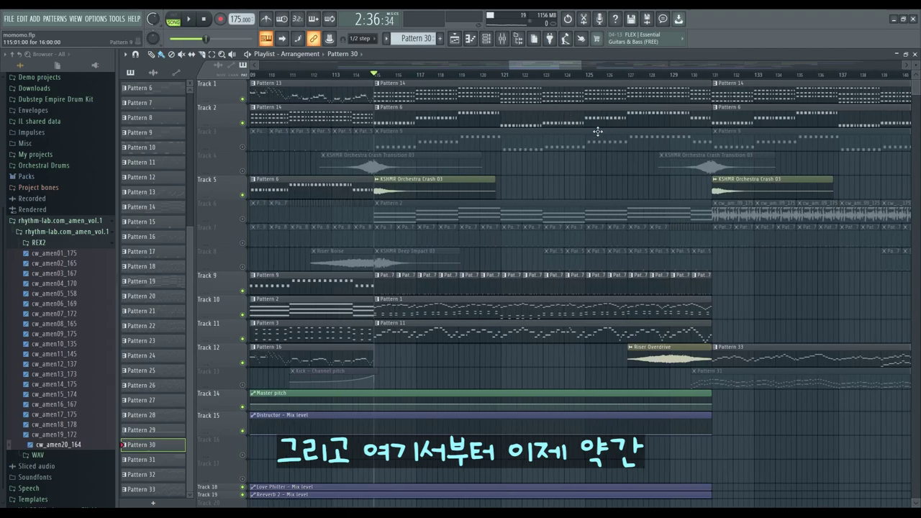
pyautogui.click(244, 147)
pyautogui.click(245, 195)
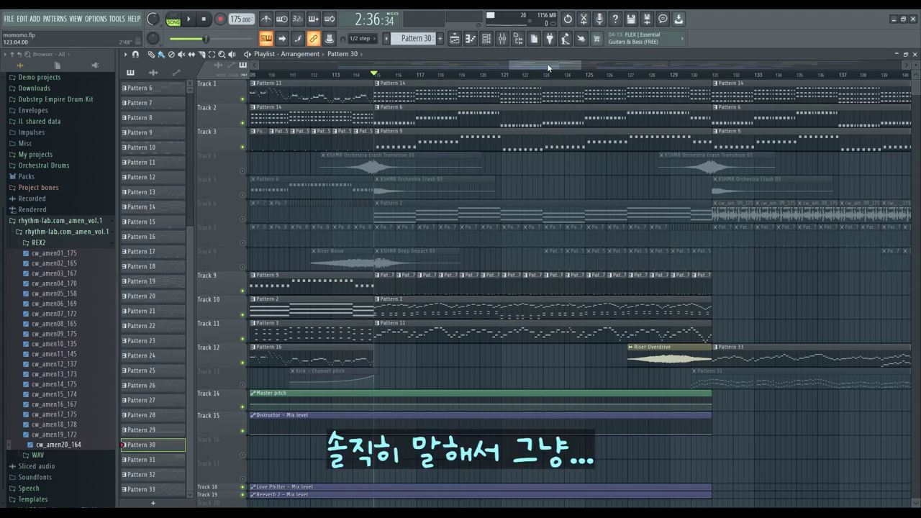
pyautogui.moveTo(548, 68); pyautogui.dragTo(553, 68)
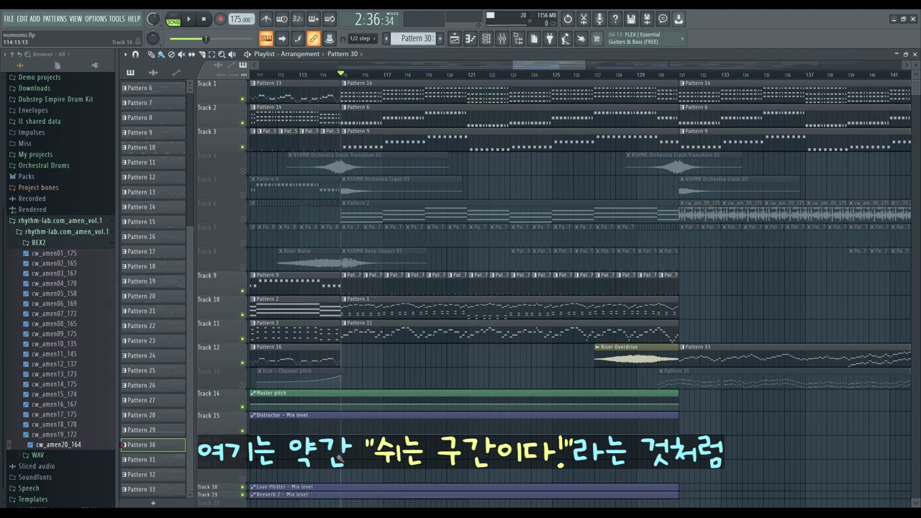
pyautogui.hscroll(1, 560, 65)
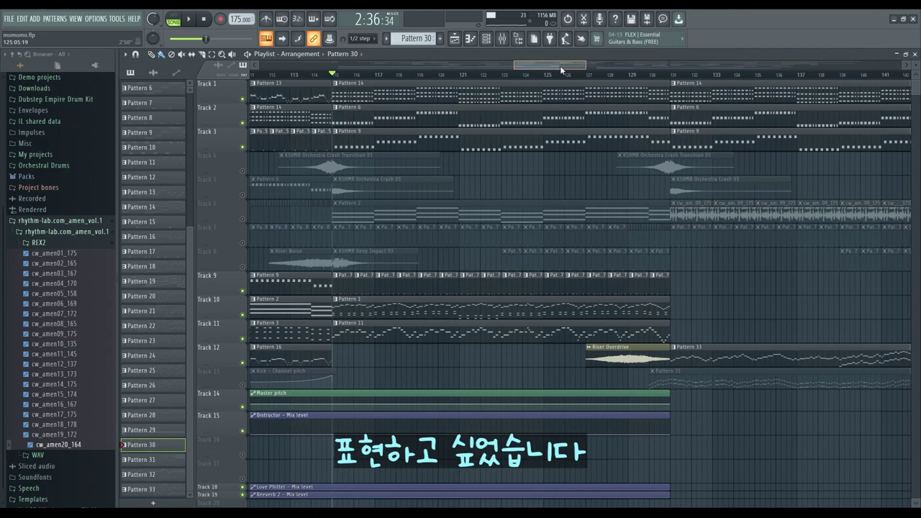
# Step: Play from bar 115 and examine the Track 9 beat and the Pattern 1 clip on Track 10
pyautogui.press('space')
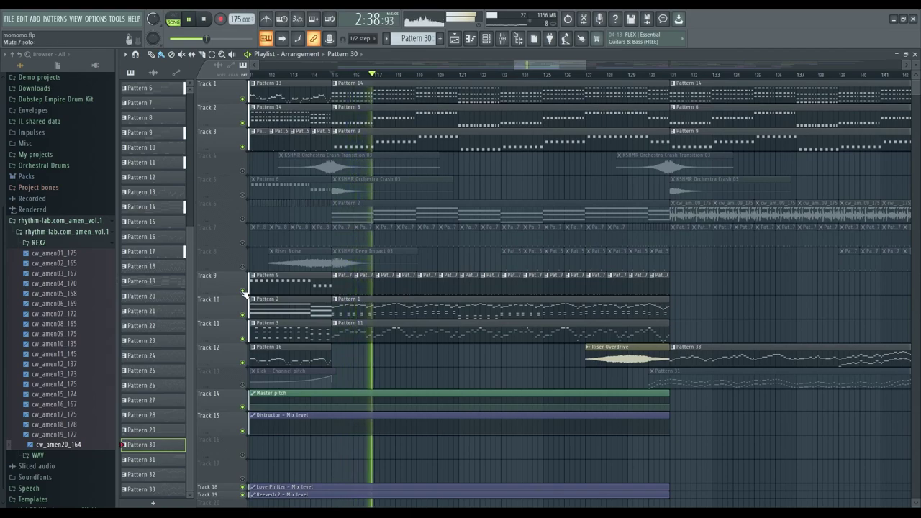
pyautogui.click(359, 302)
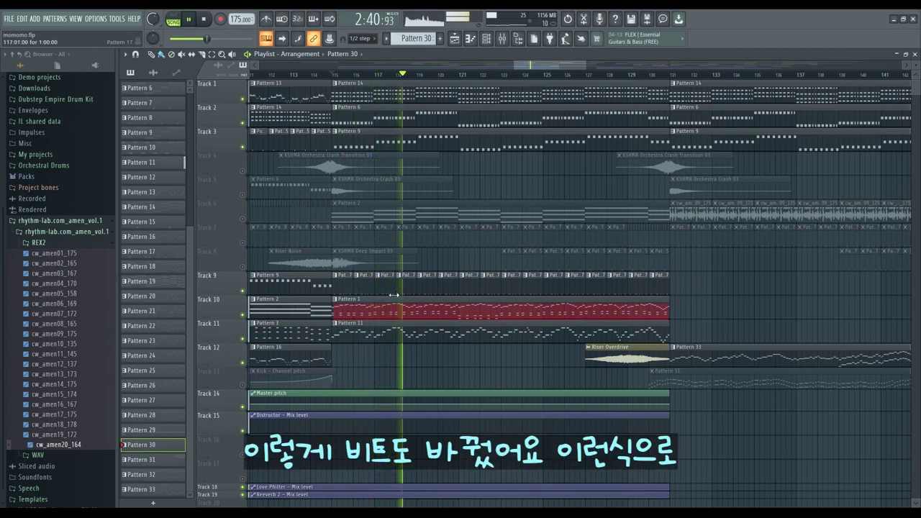
pyautogui.click(357, 288)
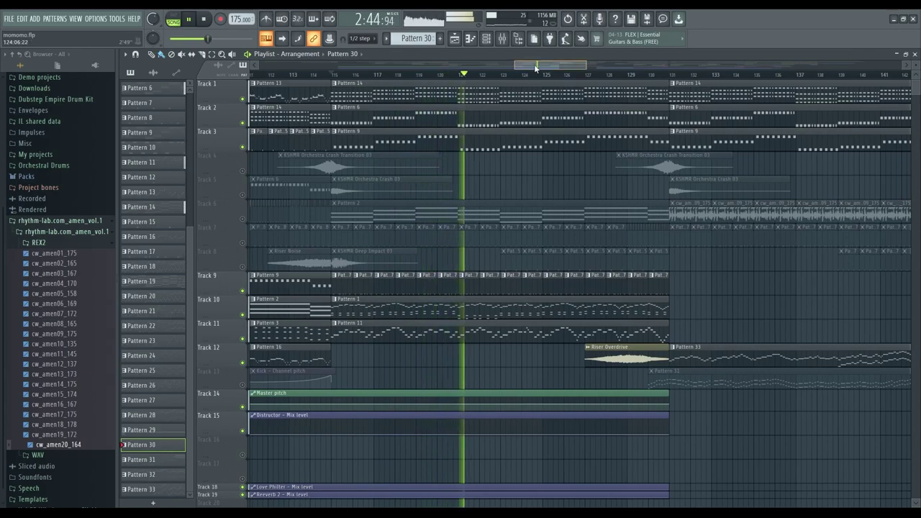
pyautogui.moveTo(537, 66); pyautogui.dragTo(544, 73)
pyautogui.scroll(-1, 578, 185)
pyautogui.scroll(-1, 579, 186)
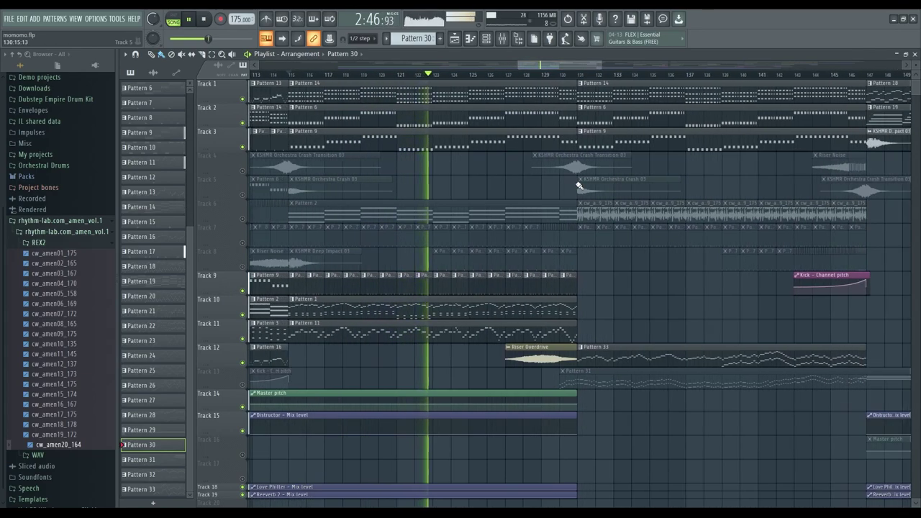
pyautogui.scroll(1, 579, 184)
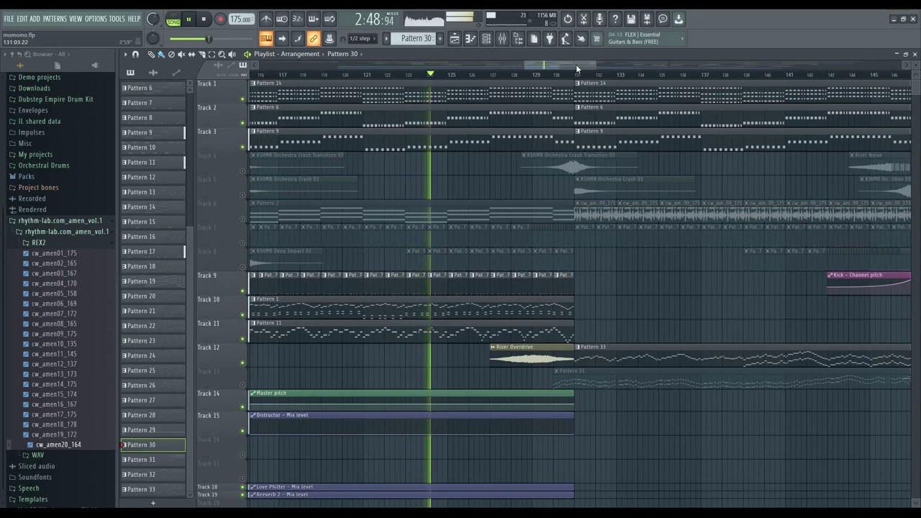
# Step: Mute Track 12 and follow the playback until just before bar 131
pyautogui.moveTo(576, 66); pyautogui.dragTo(580, 67)
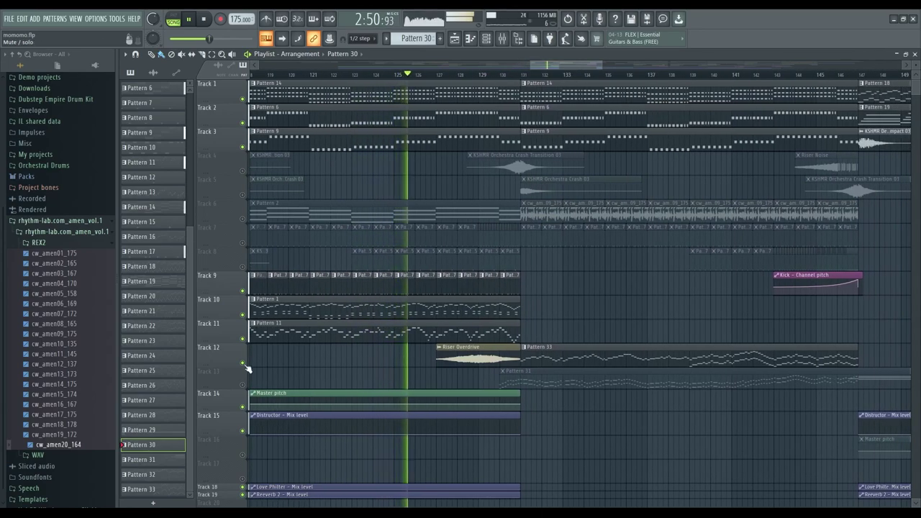
pyautogui.moveTo(570, 67); pyautogui.dragTo(584, 71)
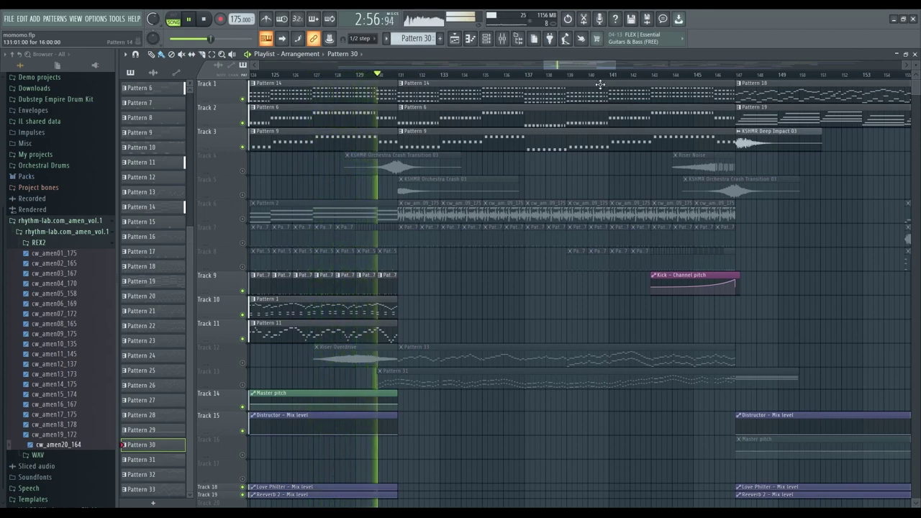
pyautogui.scroll(-2, 600, 90)
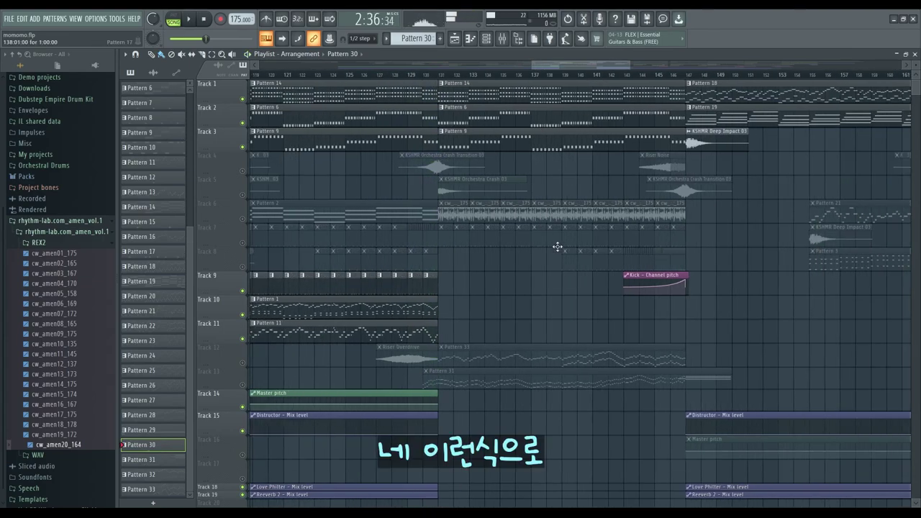
# Step: Unmute Tracks 12 and 13, play from bar 131 and compare the section with the one before it
pyautogui.scroll(-1, 548, 301)
pyautogui.scroll(1, 498, 282)
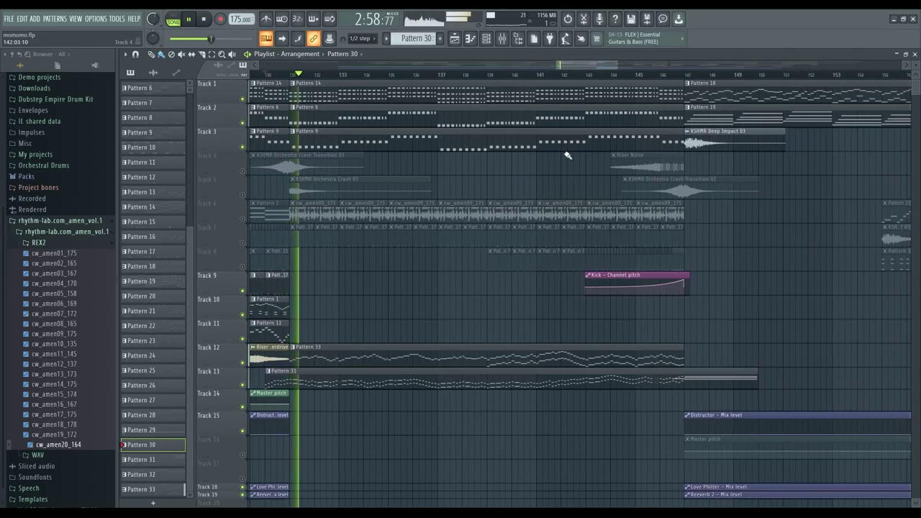
pyautogui.scroll(-1, 529, 262)
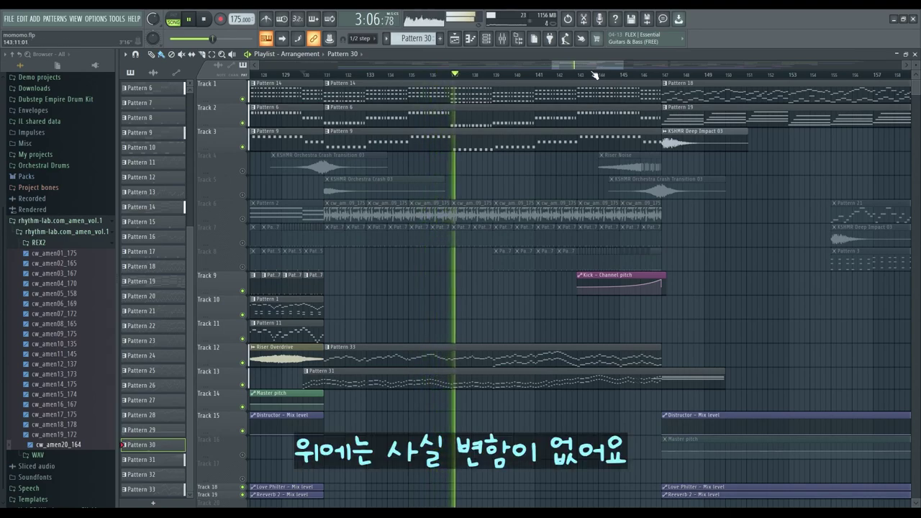
pyautogui.hscroll(-3, 558, 85)
pyautogui.scroll(-2, 547, 87)
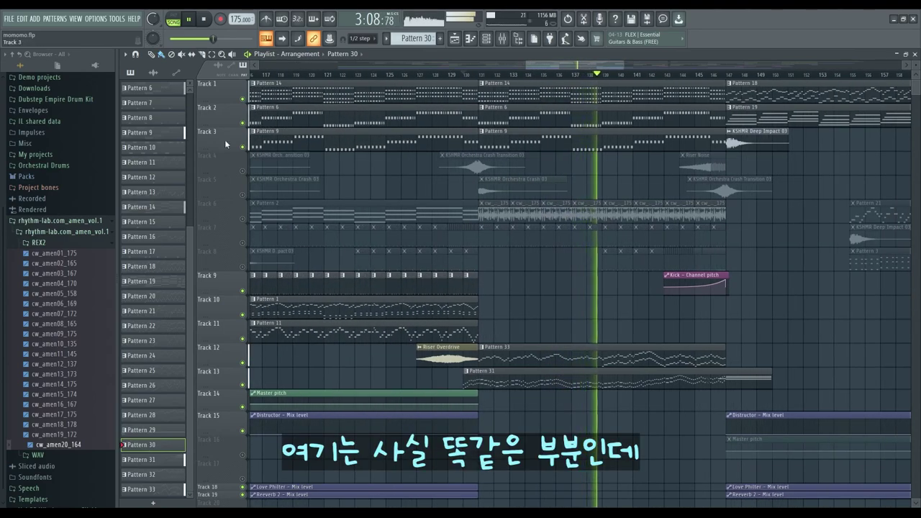
# Step: Mute Track 9 and stop the playback just before the section change at bar 147
pyautogui.moveTo(564, 65); pyautogui.dragTo(626, 67)
pyautogui.scroll(2, 667, 360)
pyautogui.click(243, 291)
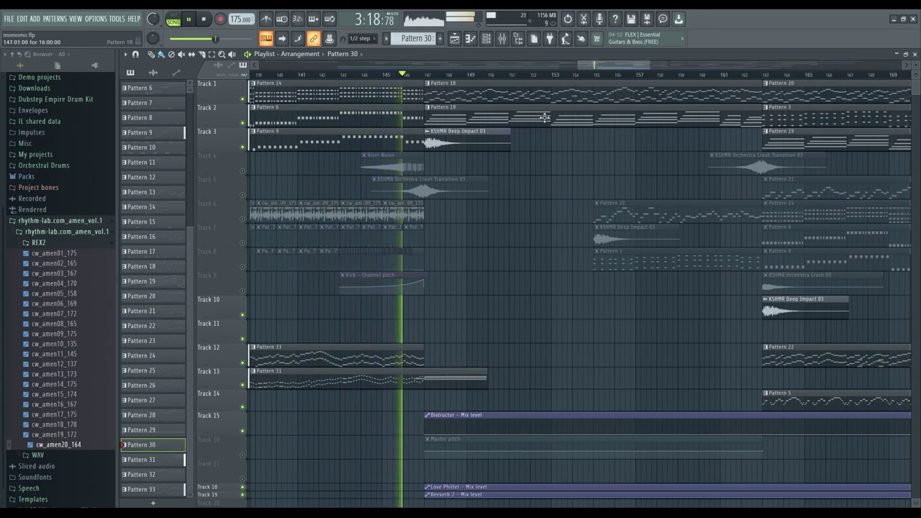
pyautogui.scroll(1, 544, 117)
pyautogui.press('space')
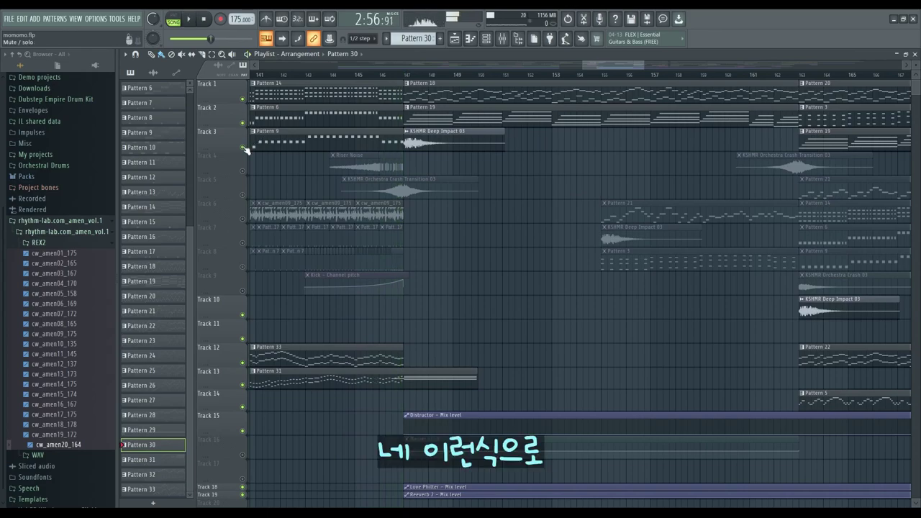
# Step: Unmute Track 17, mute Tracks 8 and 9, and set the playhead to bar 195
pyautogui.scroll(-2, 427, 178)
pyautogui.scroll(-2, 290, 195)
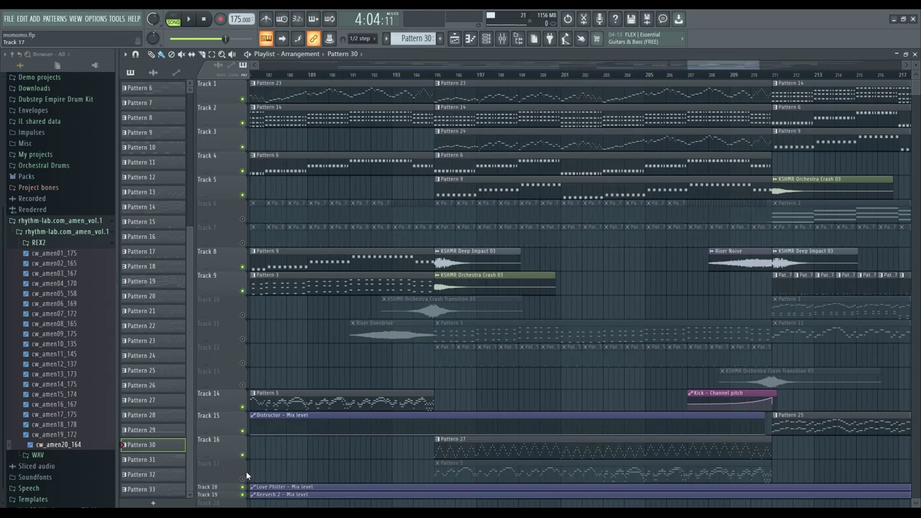
pyautogui.click(245, 476)
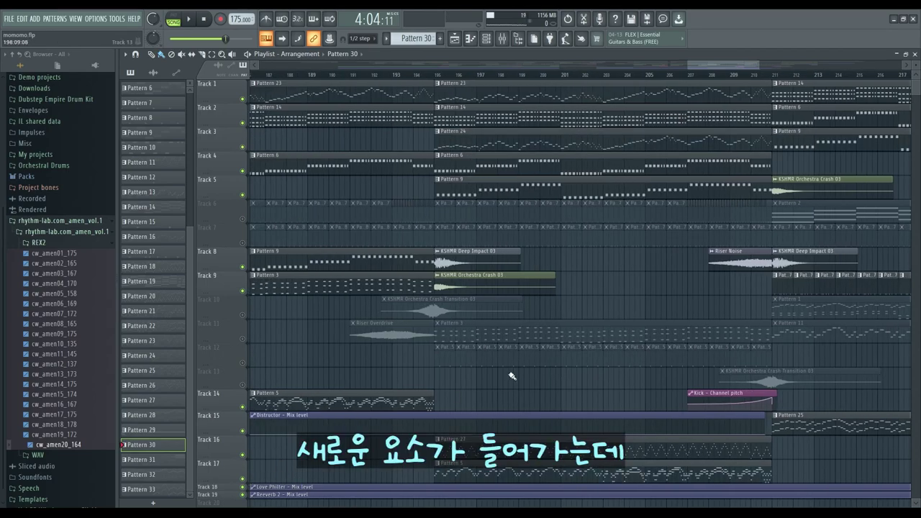
pyautogui.click(243, 267)
pyautogui.click(243, 290)
pyautogui.click(438, 78)
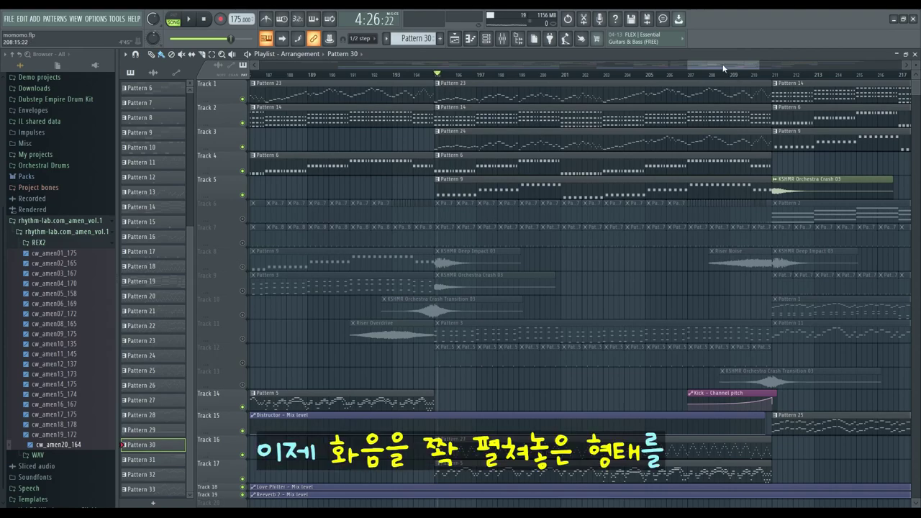
# Step: Unmute Track 11 and point out the Pattern 27 arpeggio clip on Track 16
pyautogui.moveTo(724, 69); pyautogui.dragTo(727, 68)
pyautogui.scroll(3, 580, 216)
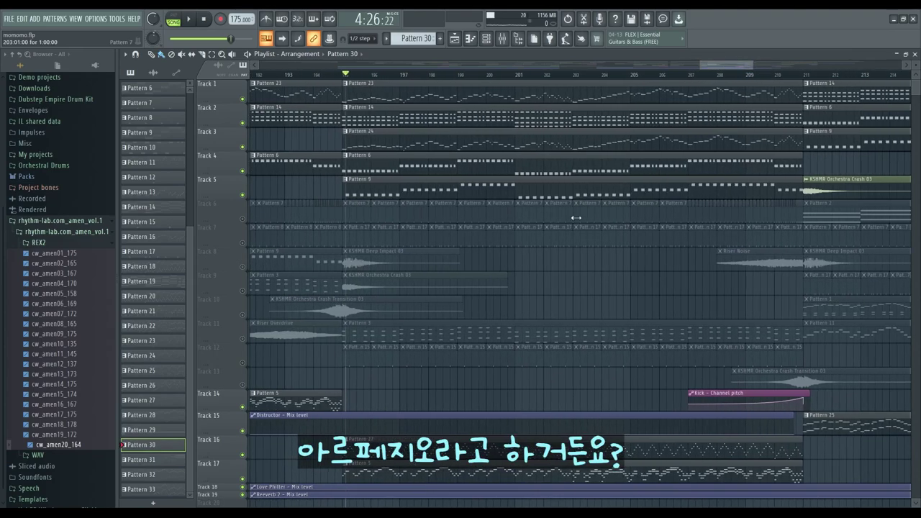
pyautogui.click(243, 339)
pyautogui.click(366, 456)
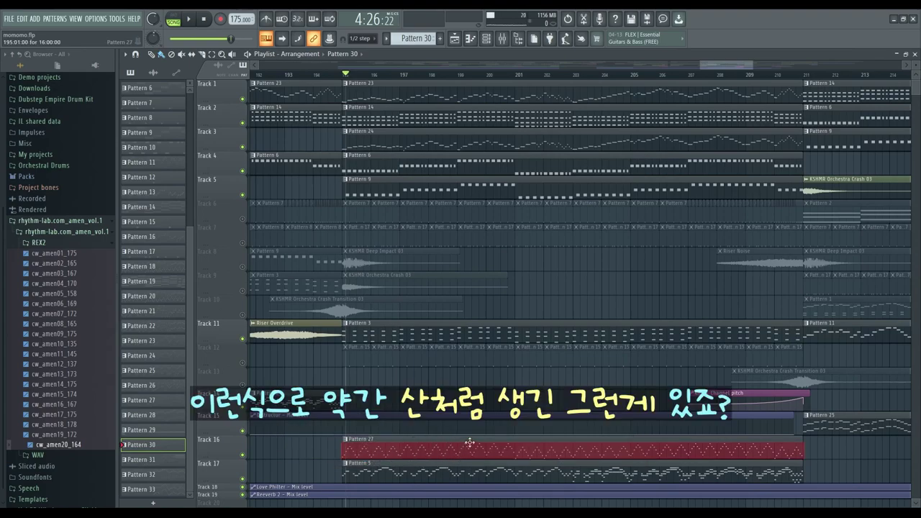
pyautogui.moveTo(741, 66); pyautogui.dragTo(744, 66)
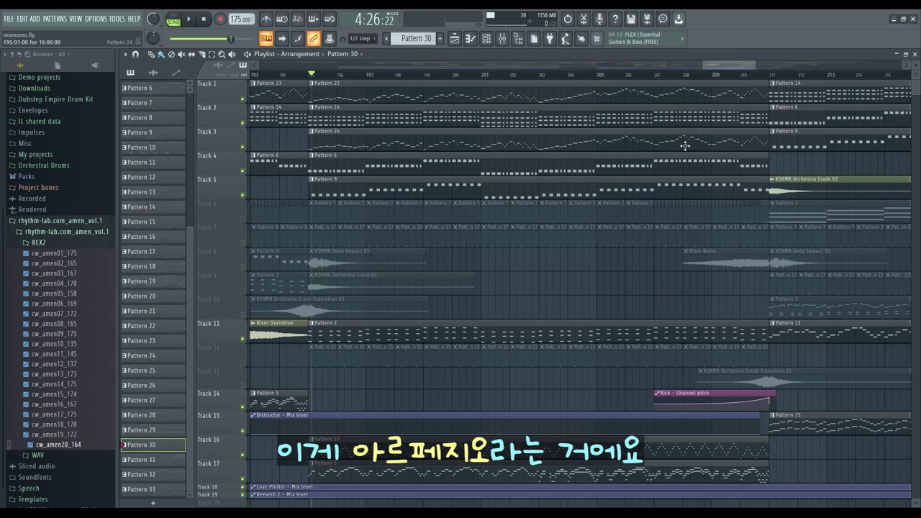
# Step: Play the section with the Pattern 27 arpeggio from bar 195, follow the playback, and stop just before bar 211
pyautogui.press('space')
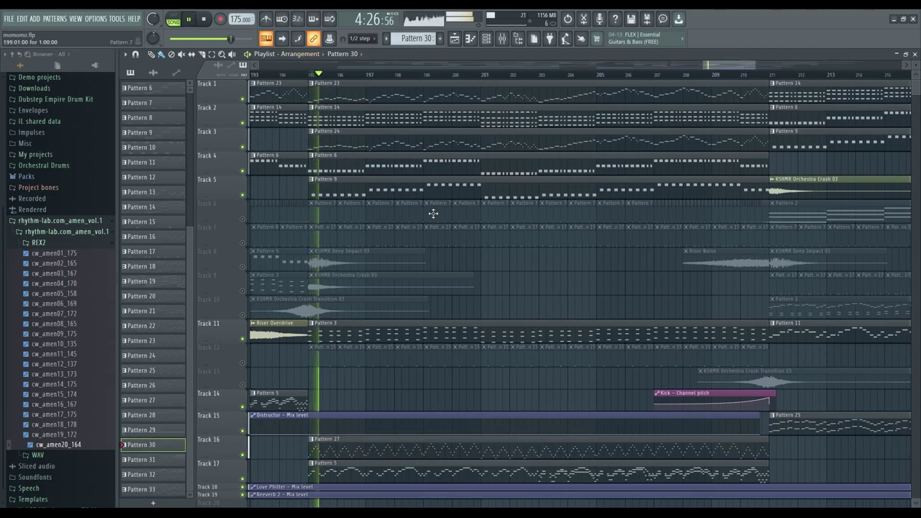
pyautogui.scroll(-1, 513, 263)
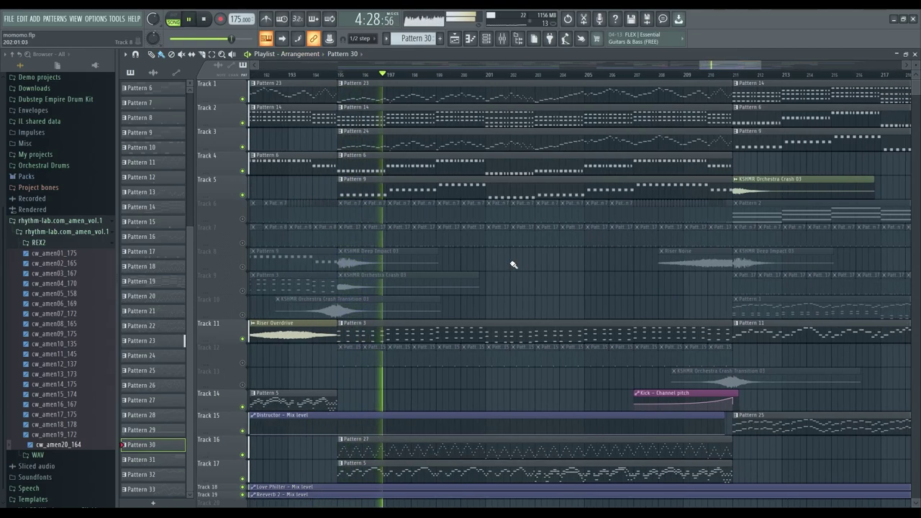
pyautogui.scroll(-1, 515, 264)
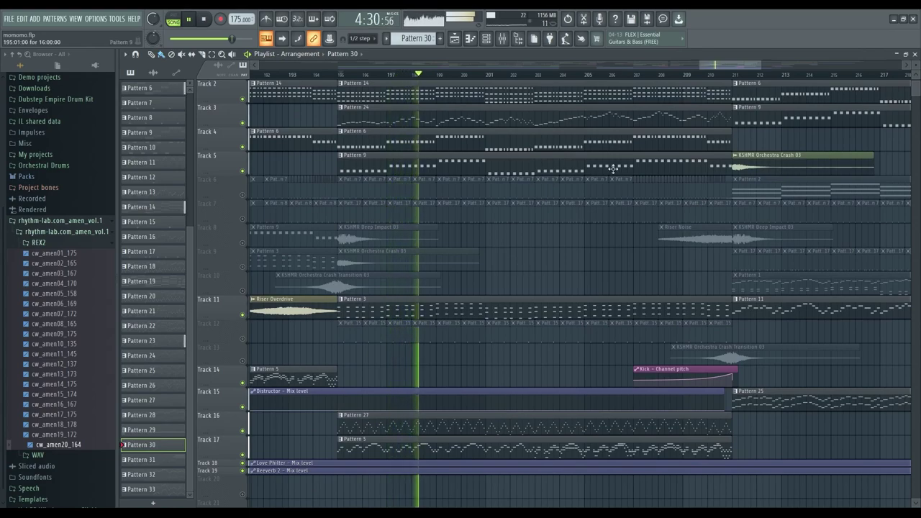
pyautogui.moveTo(713, 65); pyautogui.dragTo(739, 65)
pyautogui.scroll(1, 644, 203)
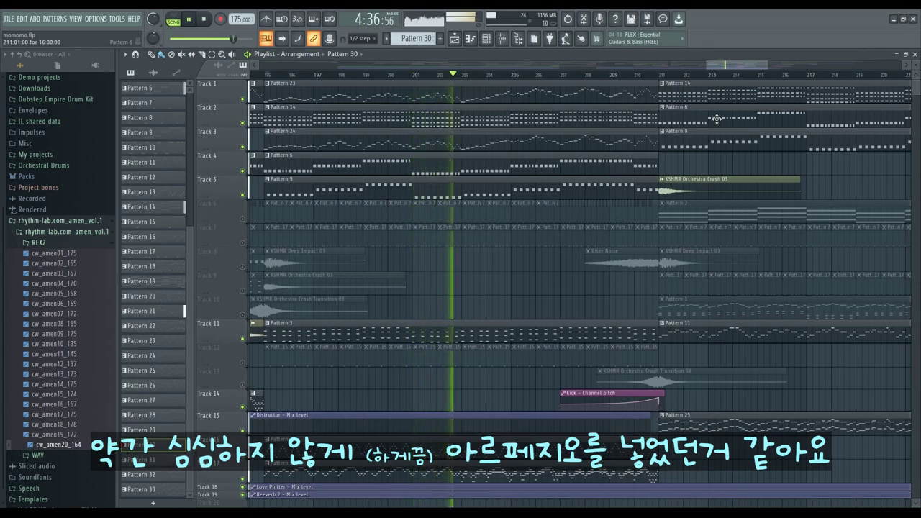
pyautogui.moveTo(733, 66); pyautogui.dragTo(743, 66)
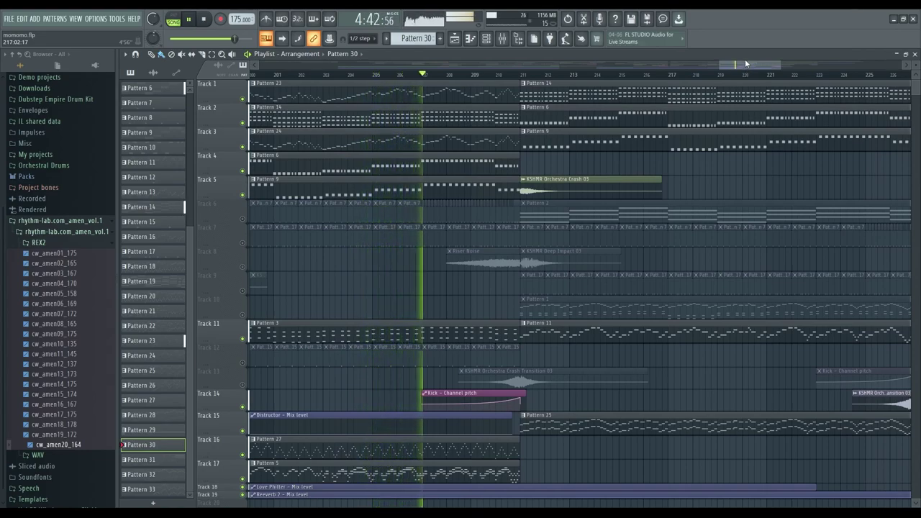
pyautogui.moveTo(745, 62); pyautogui.dragTo(762, 74)
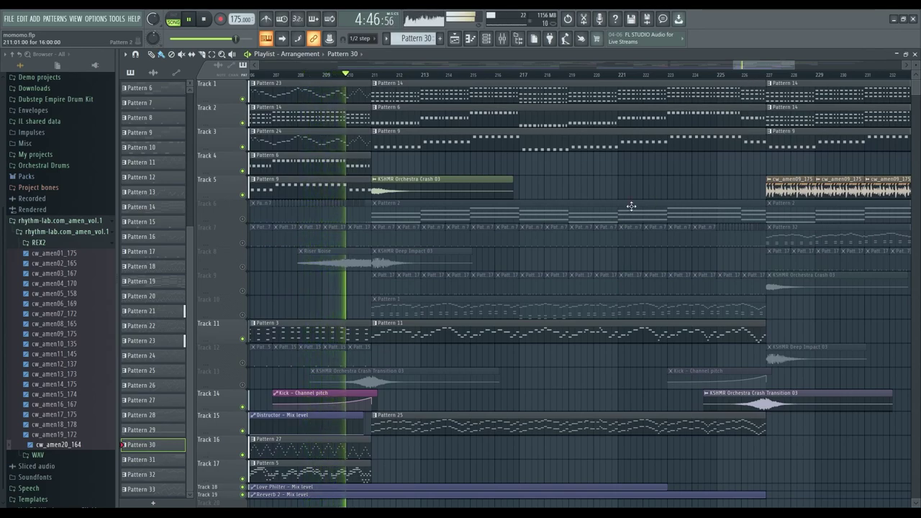
pyautogui.press('space')
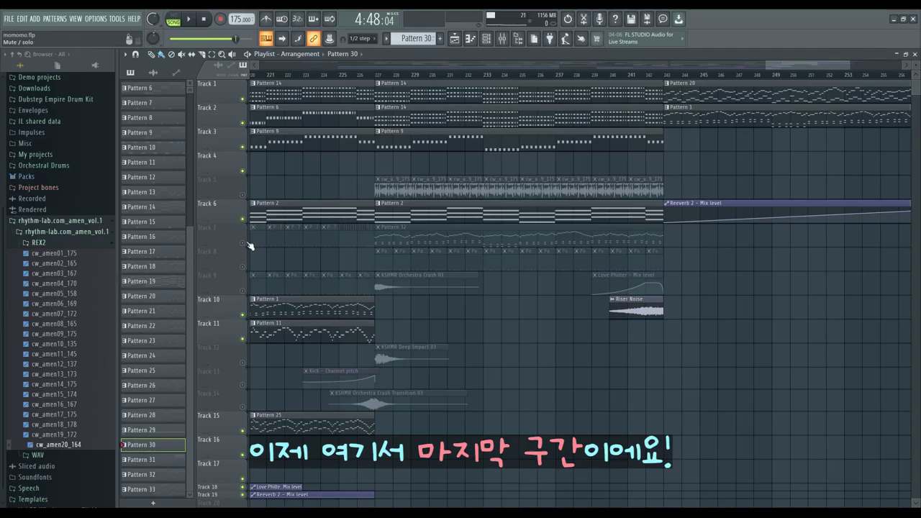
# Step: Unmute Track 7 and set the playhead to bar 227, where the Pattern 32 clip starts
pyautogui.click(248, 245)
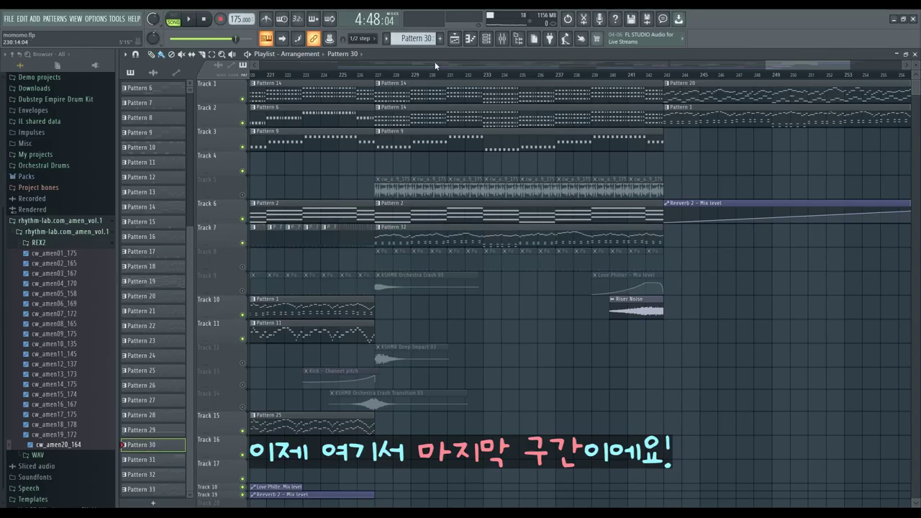
pyautogui.click(377, 76)
pyautogui.scroll(2, 488, 148)
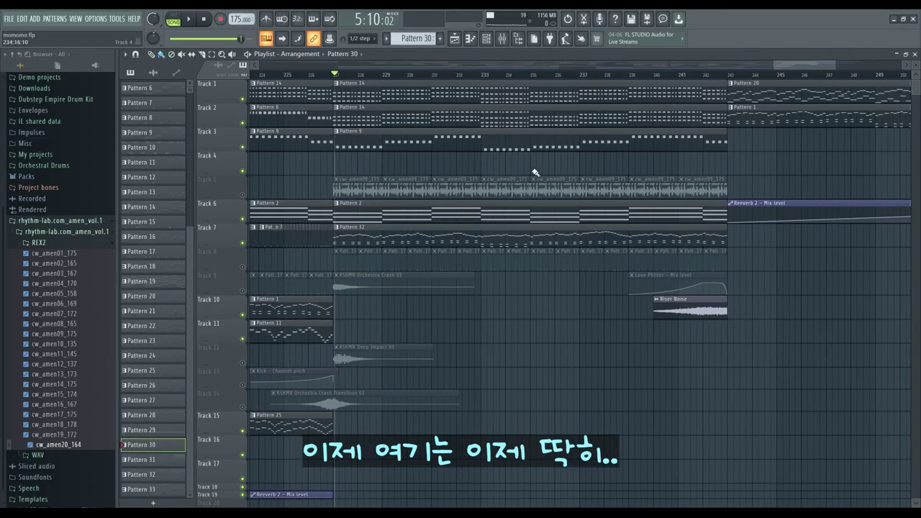
# Step: Compare the section at bar 227 with the whole arrangement, marking its Pattern 14 clips on Tracks 1 and 2 before clearing the selection
pyautogui.scroll(-7, 490, 153)
pyautogui.scroll(-5, 441, 70)
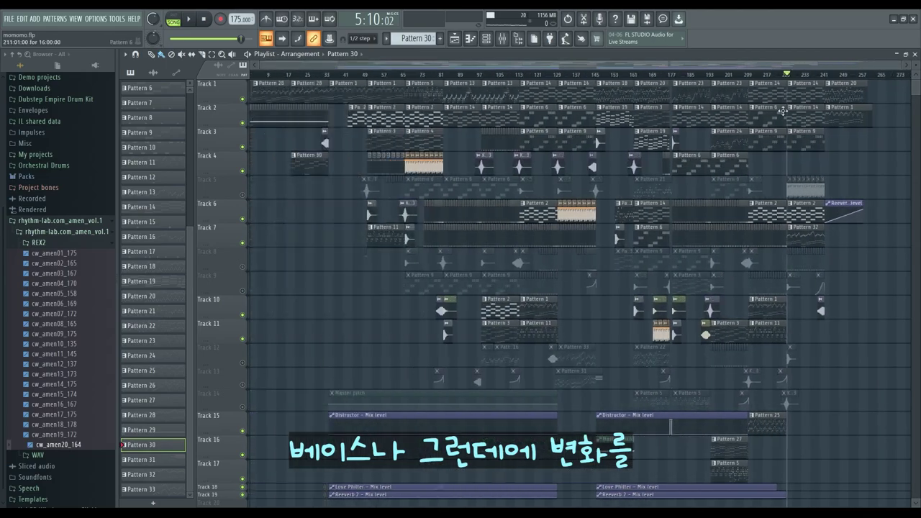
pyautogui.scroll(8, 861, 104)
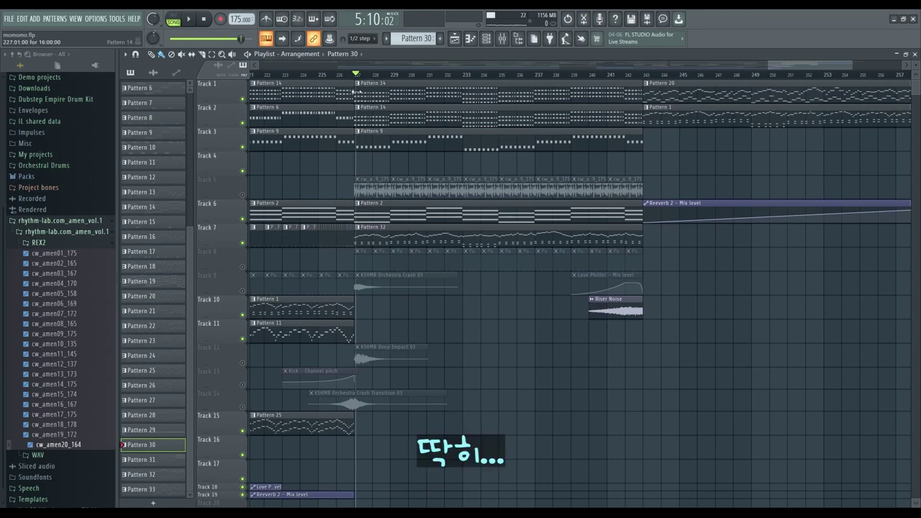
pyautogui.keyDown('ctrl'); pyautogui.click(360, 99); pyautogui.keyUp('ctrl')
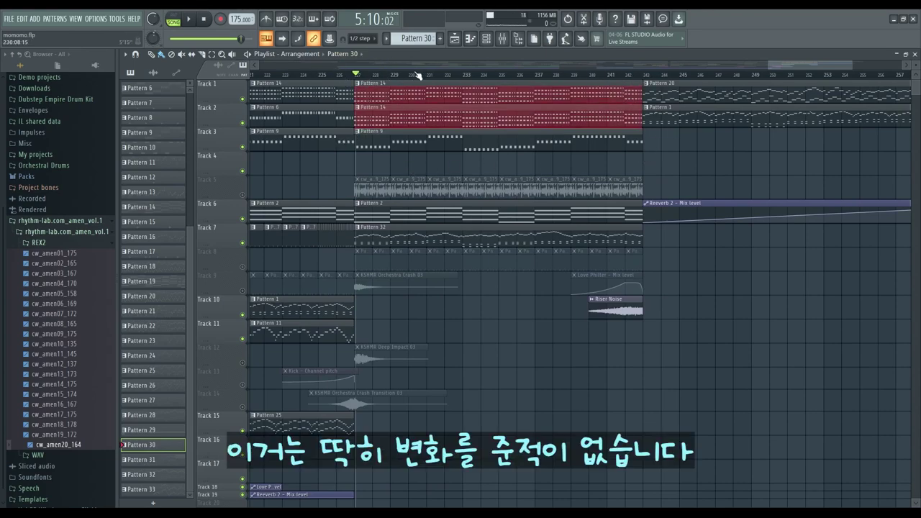
pyautogui.click(443, 129)
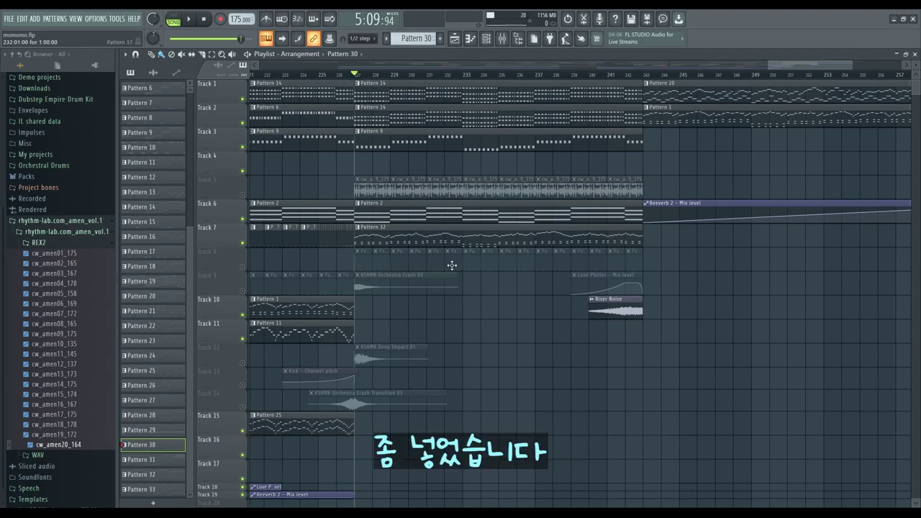
# Step: Play the section from bar 227 towards bar 243 and mute Track 10 during the playback
pyautogui.moveTo(782, 66); pyautogui.dragTo(786, 70)
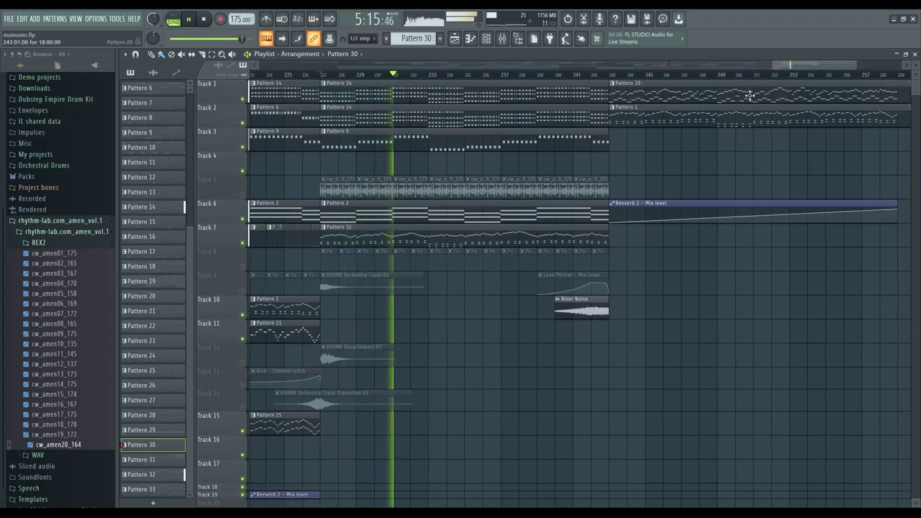
pyautogui.moveTo(797, 66); pyautogui.dragTo(802, 67)
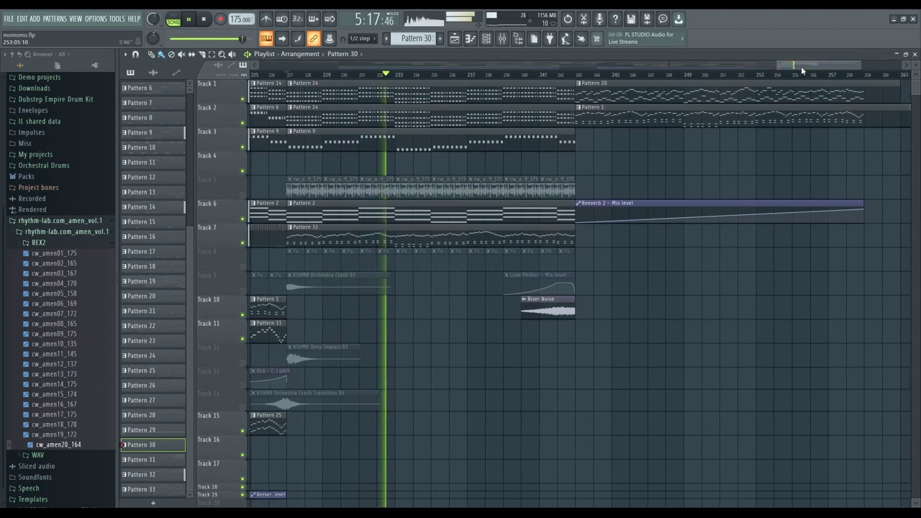
pyautogui.click(241, 315)
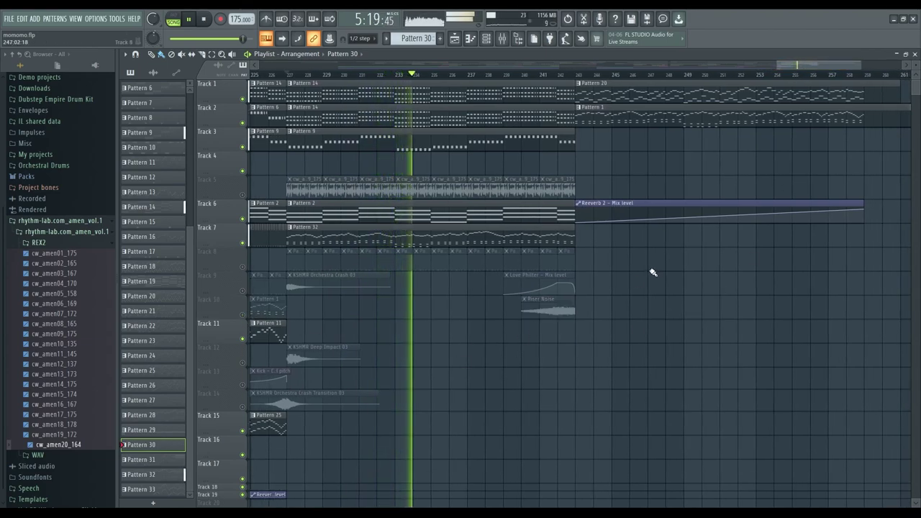
pyautogui.moveTo(805, 65); pyautogui.dragTo(808, 64)
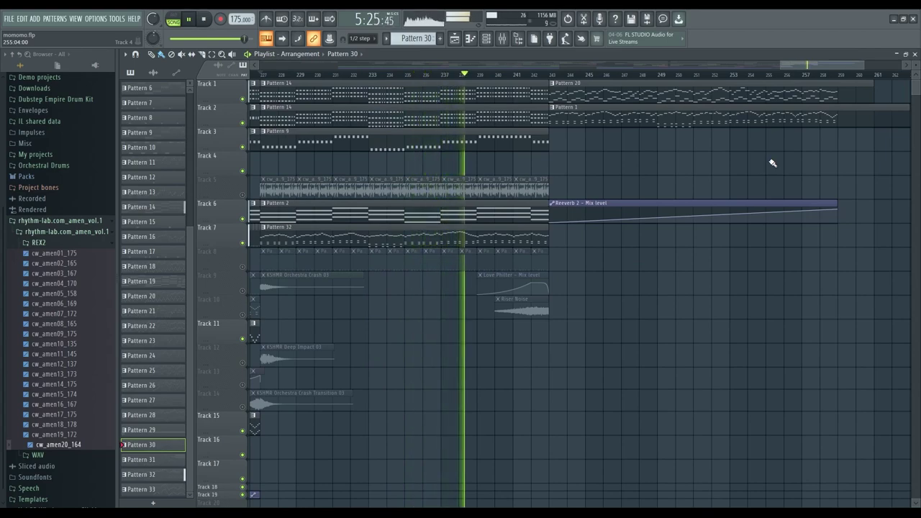
pyautogui.scroll(-1, 772, 163)
pyautogui.moveTo(805, 67); pyautogui.dragTo(810, 66)
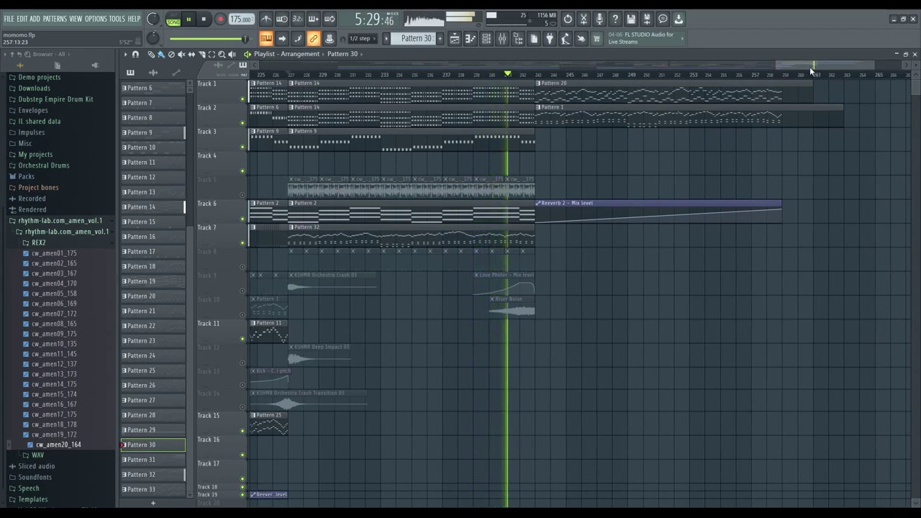
pyautogui.scroll(-1, 774, 173)
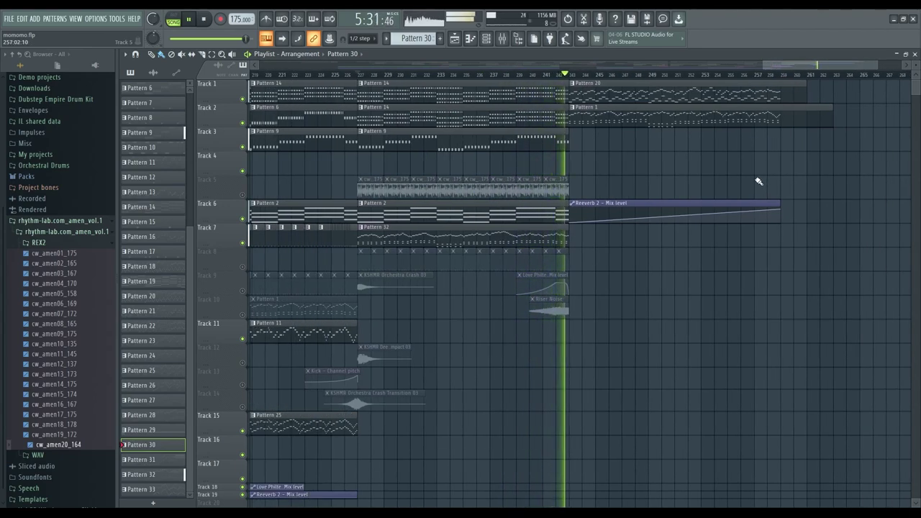